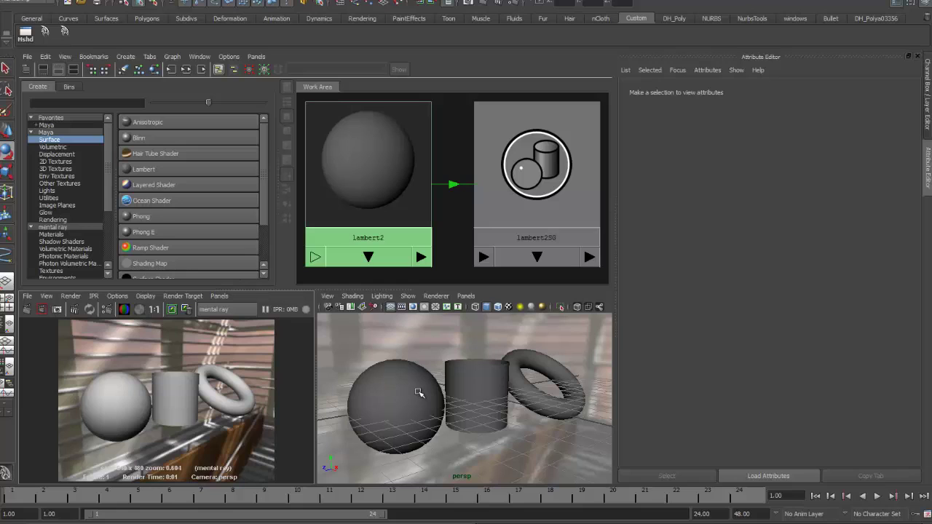
Check the indirect lighting render settings, then frame and orbit the environment sphere
{"action": "left_click", "coordinate": [515, 6]}
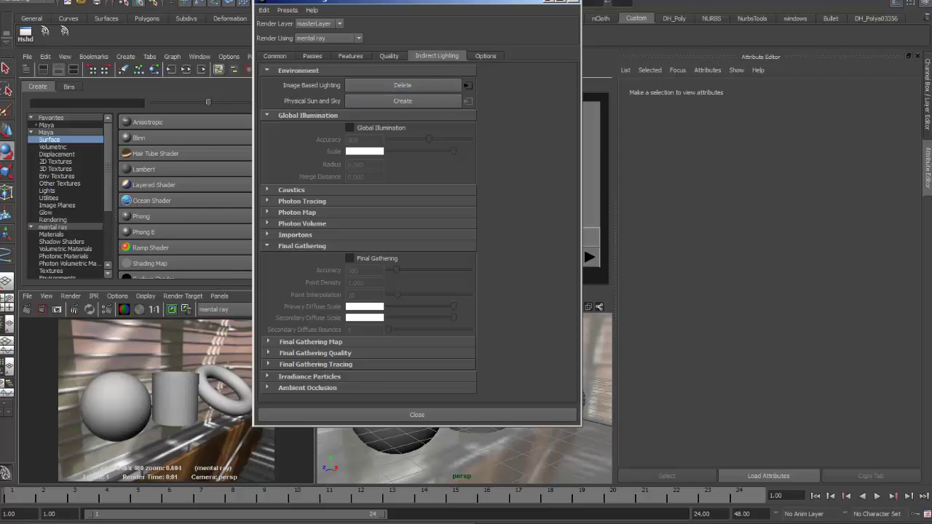
{"action": "left_click", "coordinate": [573, 3]}
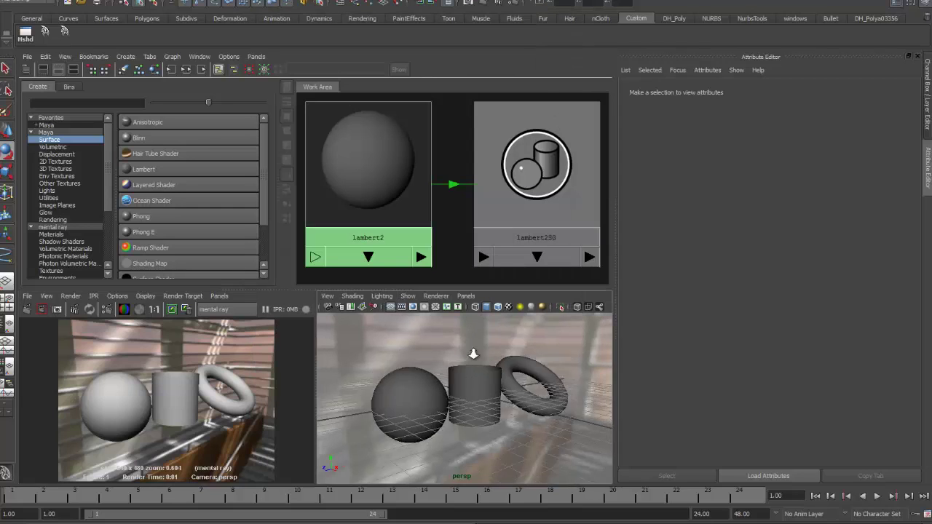
{"action": "key", "text": "a"}
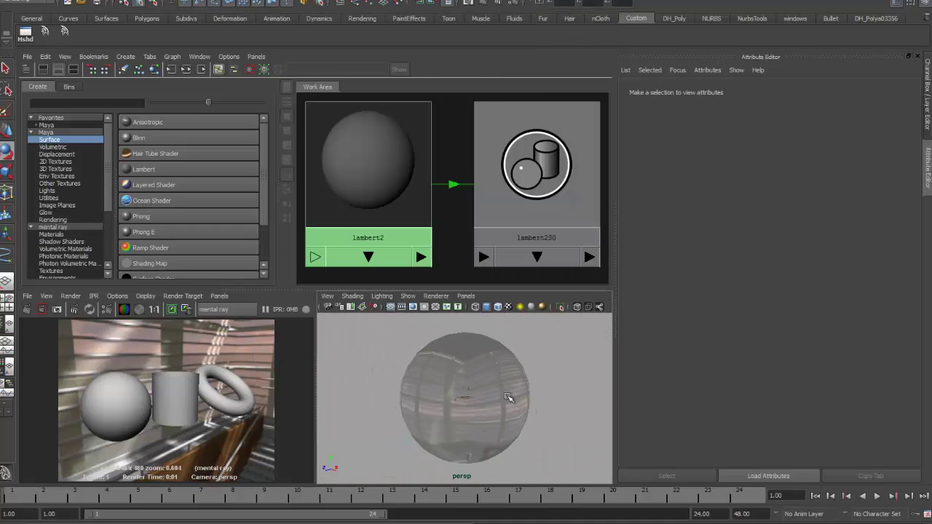
{"action": "left_click_drag", "start_coordinate": [413, 405], "coordinate": [463, 395], "text": "alt"}
{"action": "scroll", "coordinate": [464, 395], "scroll_direction": "up", "scroll_amount": 3}
{"action": "scroll", "coordinate": [466, 395], "scroll_direction": "up", "scroll_amount": 3}
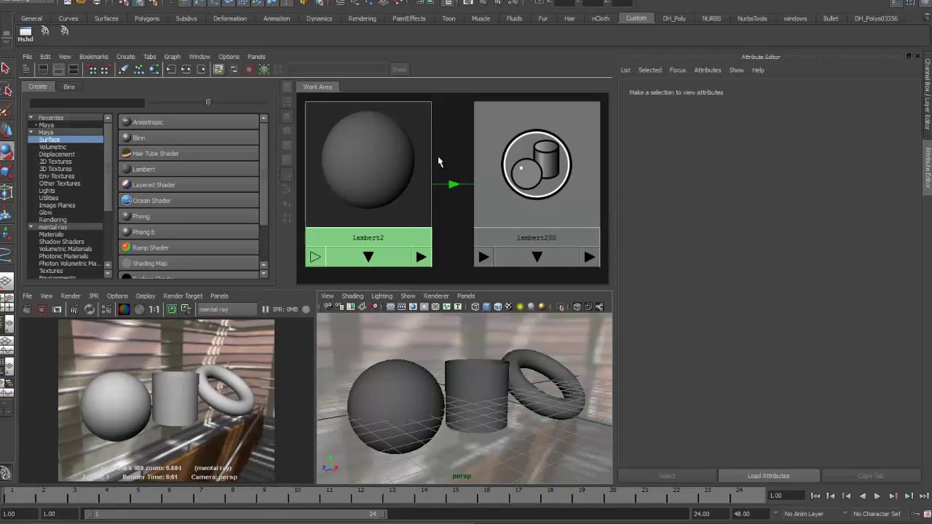
{"action": "scroll", "coordinate": [387, 197], "scroll_direction": "down", "scroll_amount": 2}
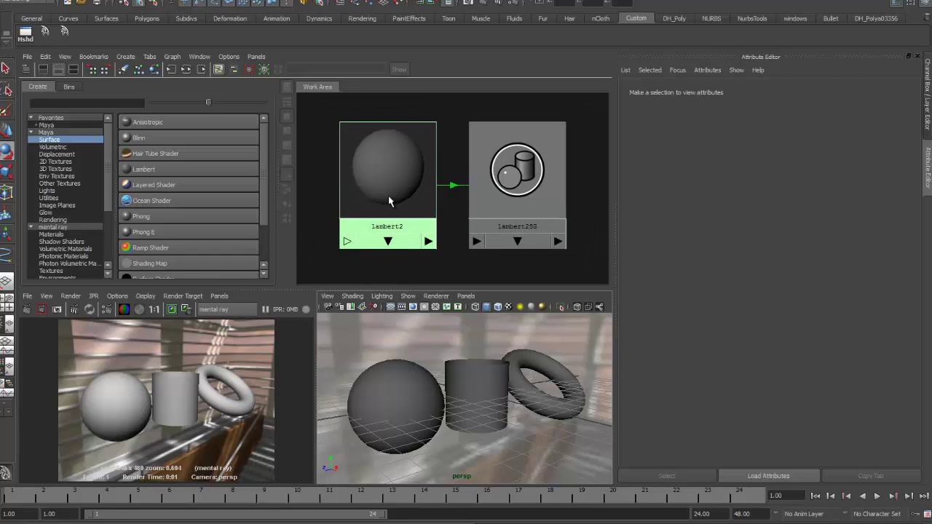
{"action": "scroll", "coordinate": [389, 202], "scroll_direction": "down", "scroll_amount": 2}
{"action": "scroll", "coordinate": [390, 202], "scroll_direction": "down", "scroll_amount": 2}
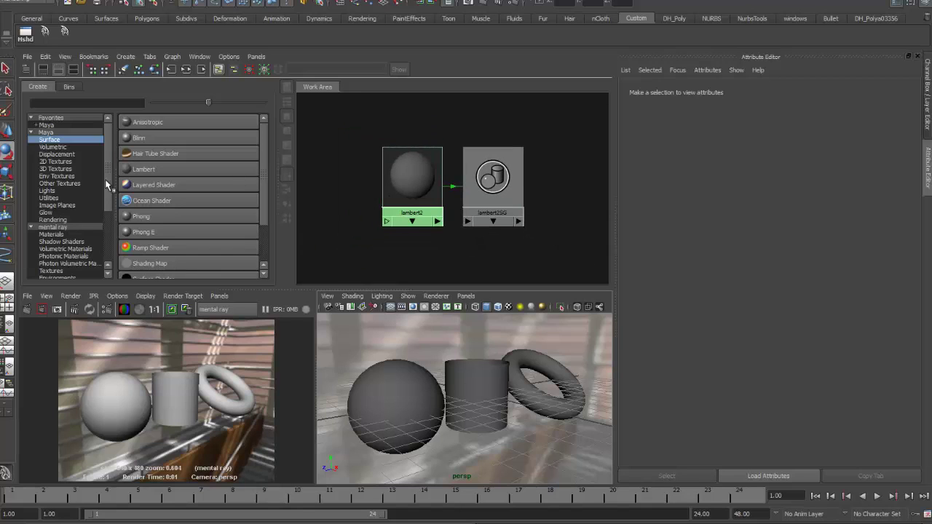
Create a mental ray mib_illum_blinn material, assign it to the sphere, and re-render
{"action": "left_click", "coordinate": [62, 235]}
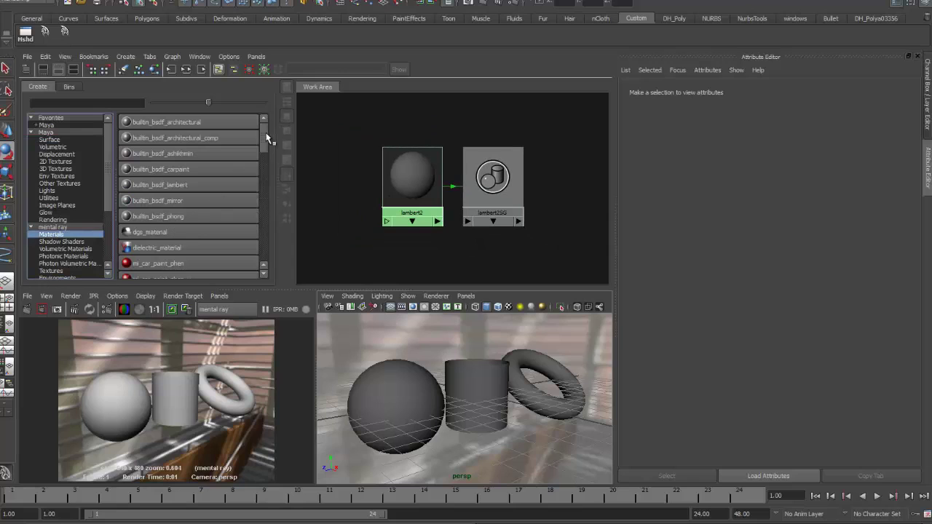
{"action": "left_click_drag", "start_coordinate": [265, 132], "coordinate": [264, 169]}
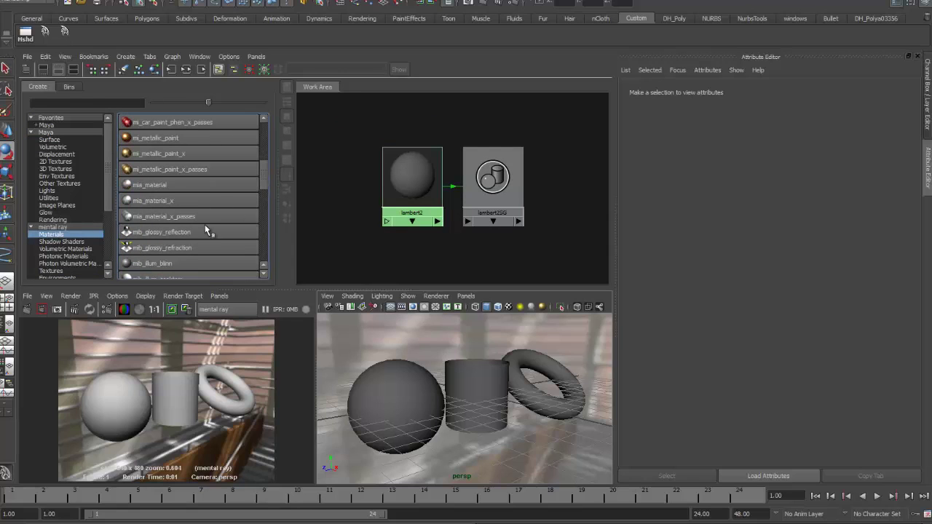
{"action": "left_click", "coordinate": [167, 264]}
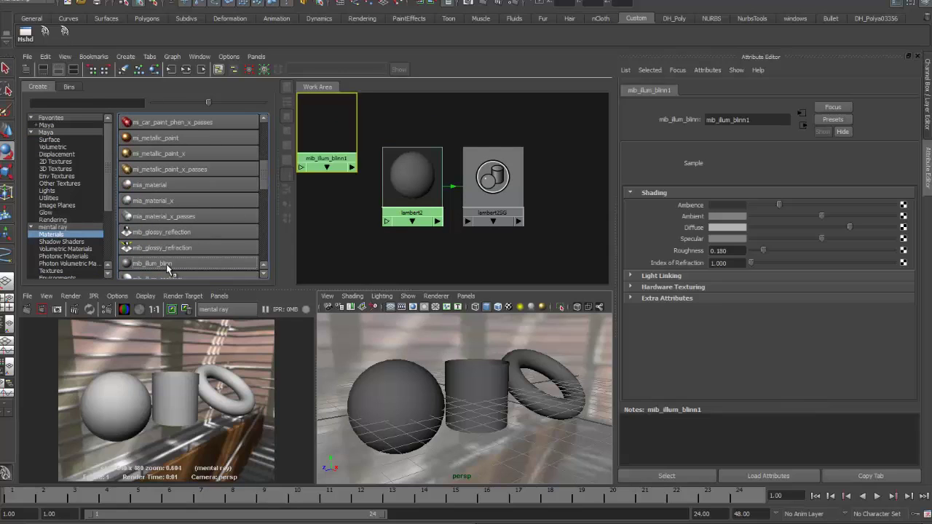
{"action": "middle_click_drag", "start_coordinate": [306, 113], "coordinate": [388, 405]}
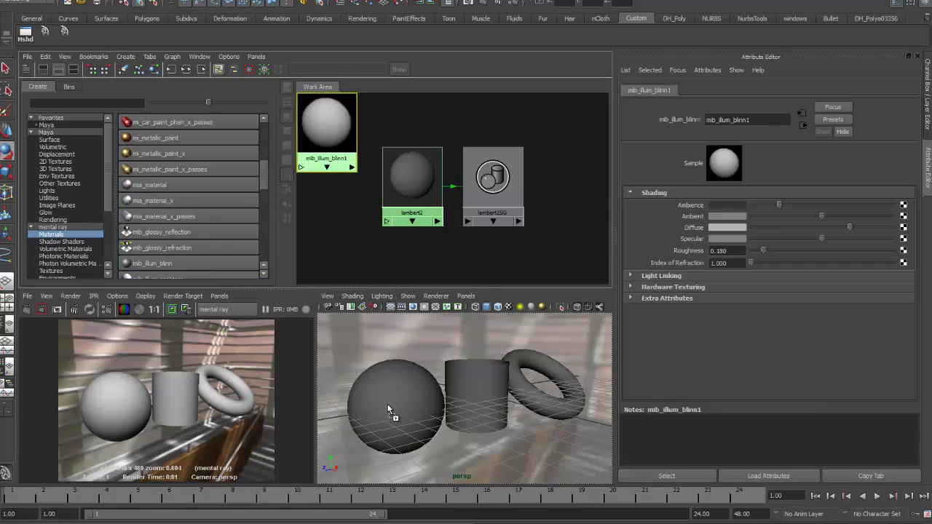
{"action": "left_click", "coordinate": [27, 310]}
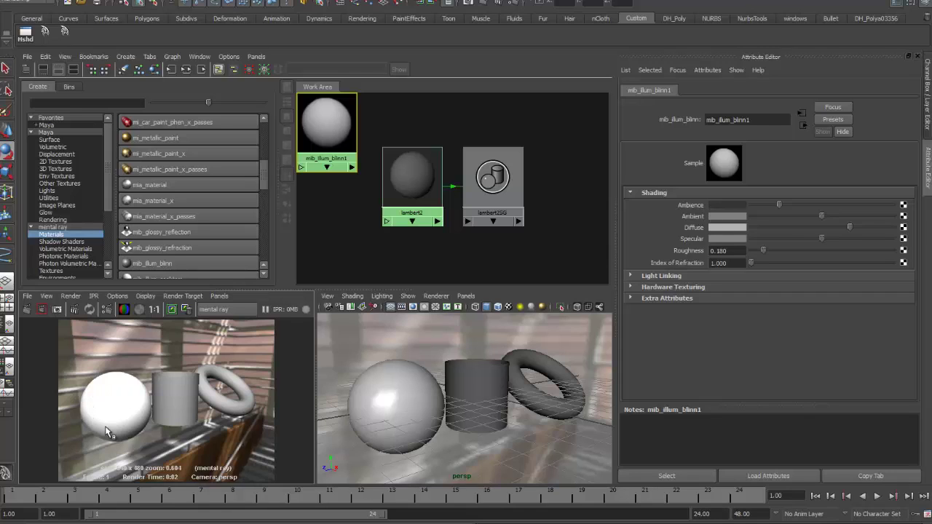
Set mib_illum_blinn1's Ambience and Ambient colours to black and re-render the sphere
{"action": "left_click_drag", "start_coordinate": [779, 205], "coordinate": [703, 219]}
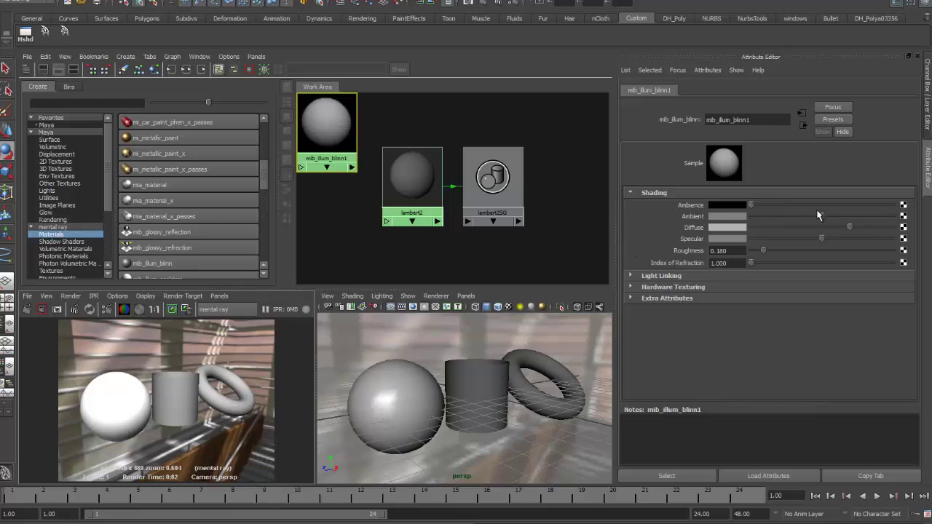
{"action": "left_click_drag", "start_coordinate": [820, 216], "coordinate": [750, 219]}
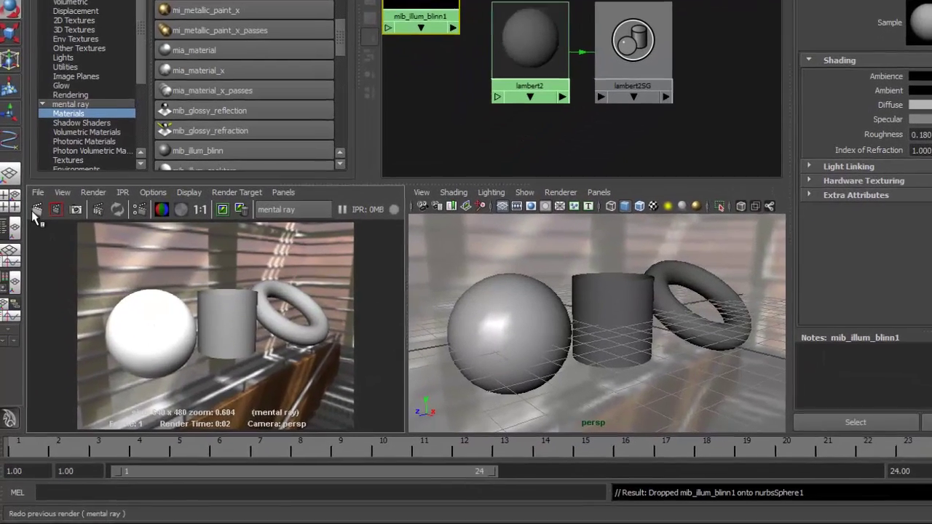
{"action": "left_click", "coordinate": [41, 309]}
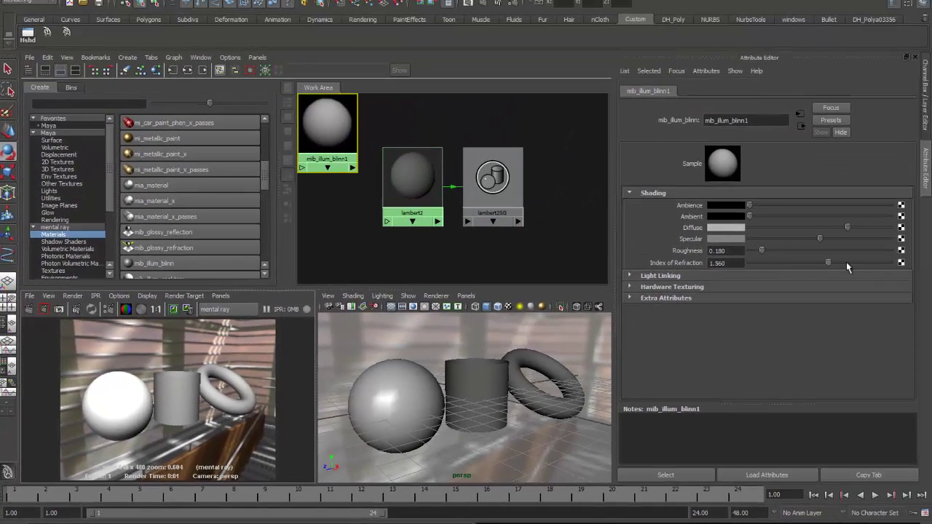
Raise Index of Refraction to 2, then 10, darken Diffuse, and re-render
{"action": "left_click_drag", "start_coordinate": [846, 264], "coordinate": [922, 267]}
{"action": "left_click", "coordinate": [44, 308]}
{"action": "left_click", "coordinate": [743, 262]}
{"action": "type", "text": "10"}
{"action": "key", "text": "Return"}
{"action": "left_click_drag", "start_coordinate": [850, 231], "coordinate": [787, 240]}
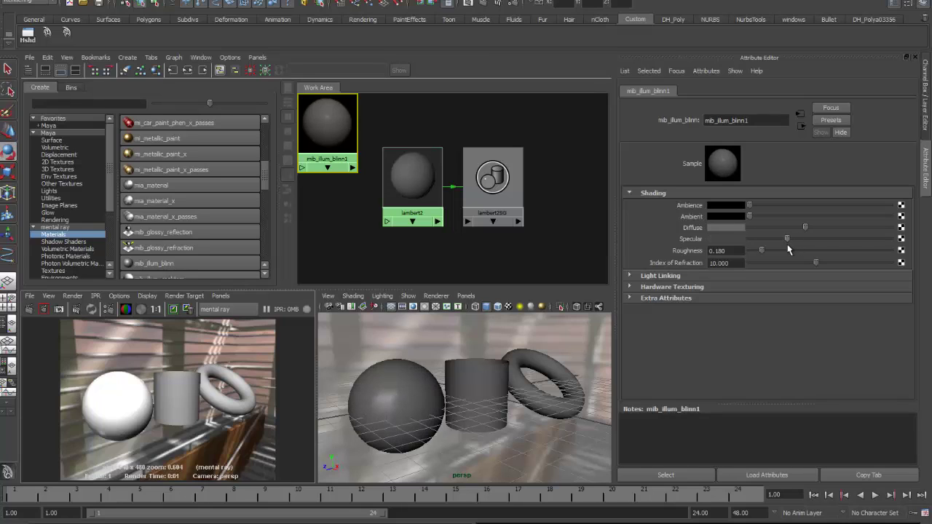
{"action": "left_click", "coordinate": [29, 309]}
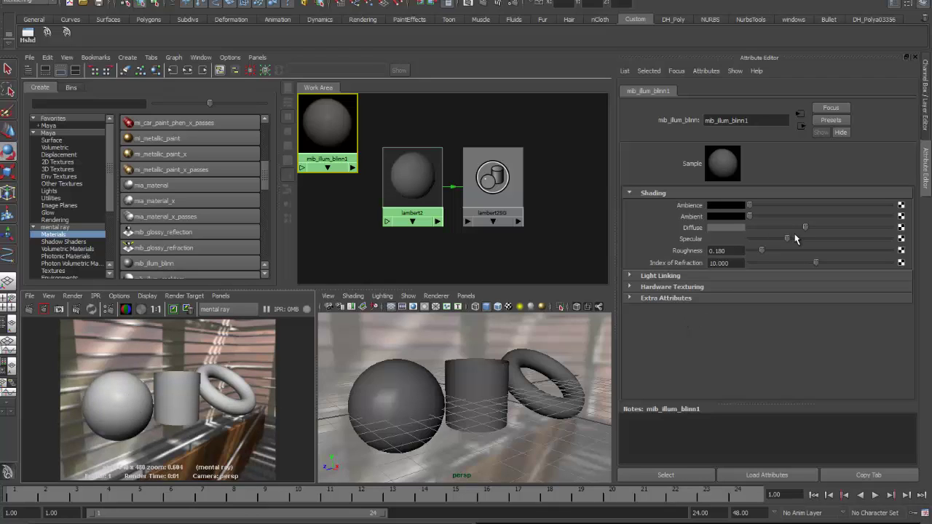
Brighten Specular, region-render the sphere, and test Roughness before settling at about 0.18
{"action": "left_click_drag", "start_coordinate": [787, 238], "coordinate": [813, 238]}
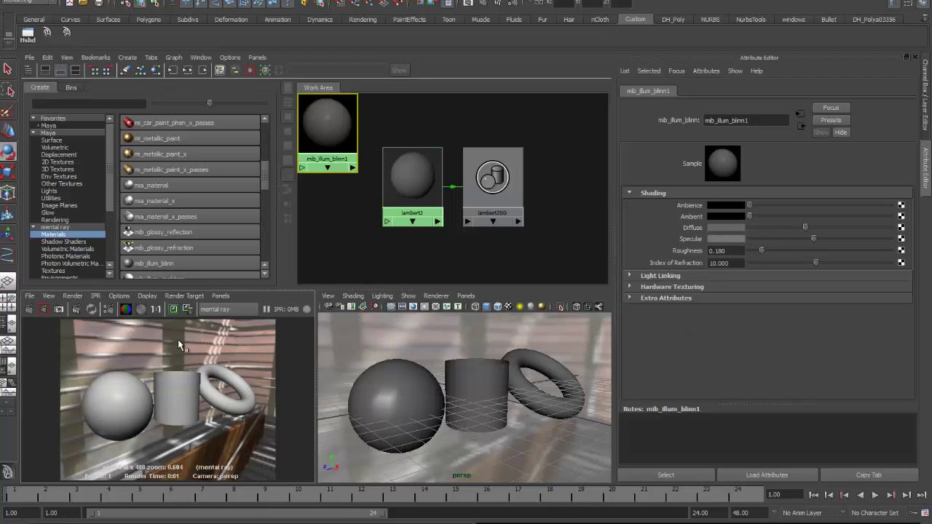
{"action": "left_click_drag", "start_coordinate": [71, 367], "coordinate": [152, 447]}
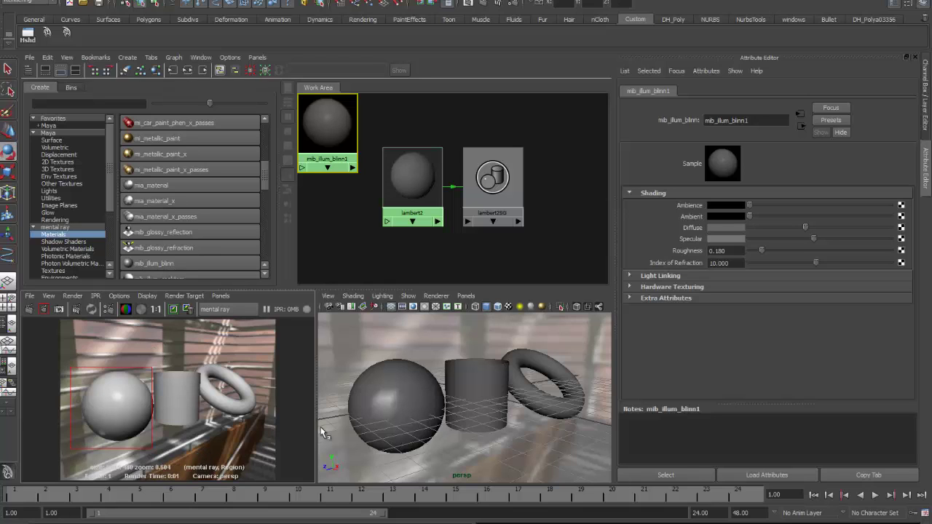
{"action": "left_click_drag", "start_coordinate": [761, 251], "coordinate": [817, 252]}
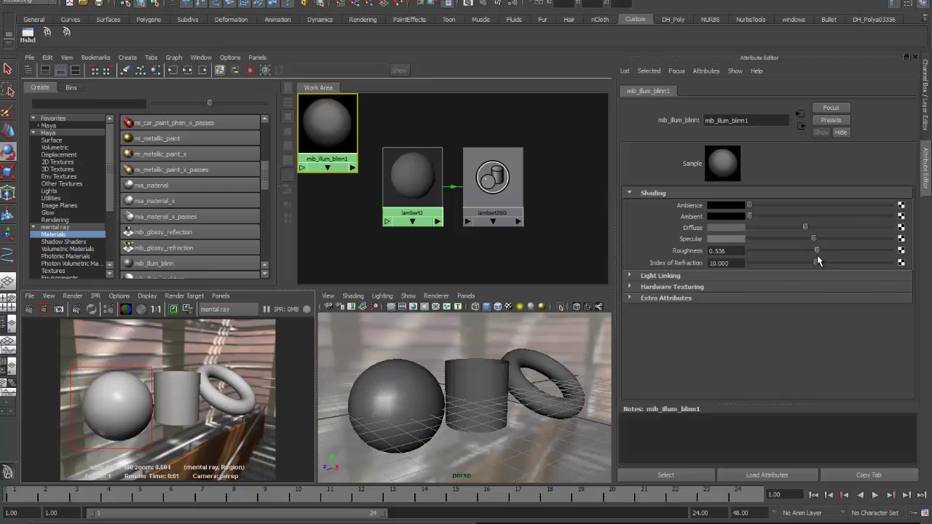
{"action": "left_click_drag", "start_coordinate": [65, 356], "coordinate": [162, 448]}
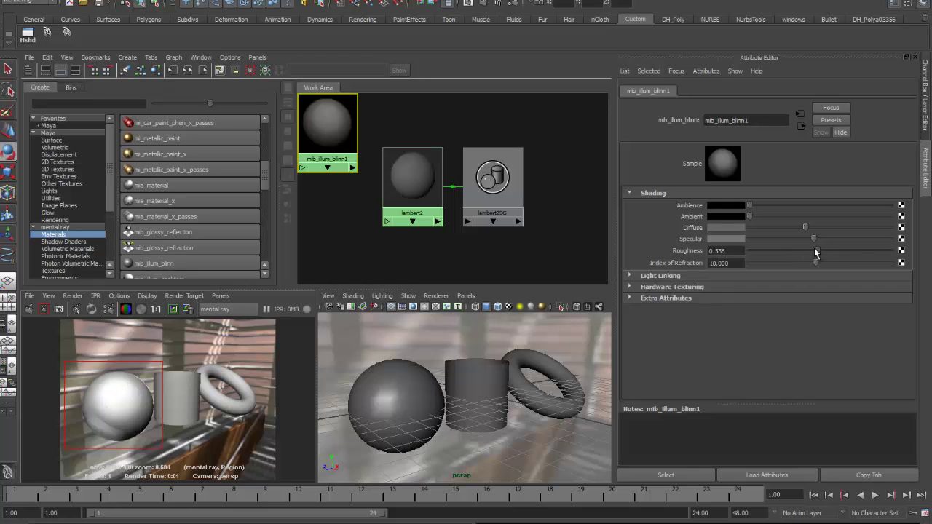
{"action": "left_click_drag", "start_coordinate": [815, 252], "coordinate": [761, 251]}
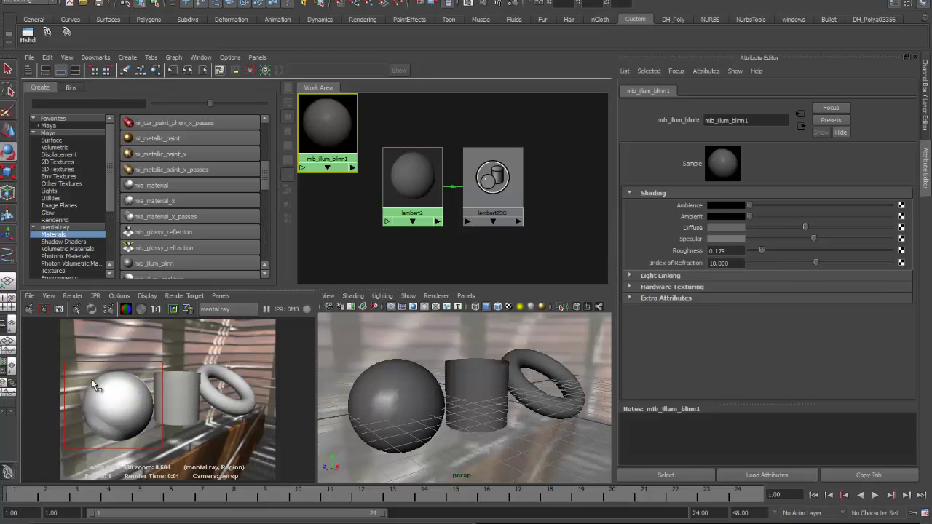
{"action": "left_click_drag", "start_coordinate": [62, 372], "coordinate": [158, 452]}
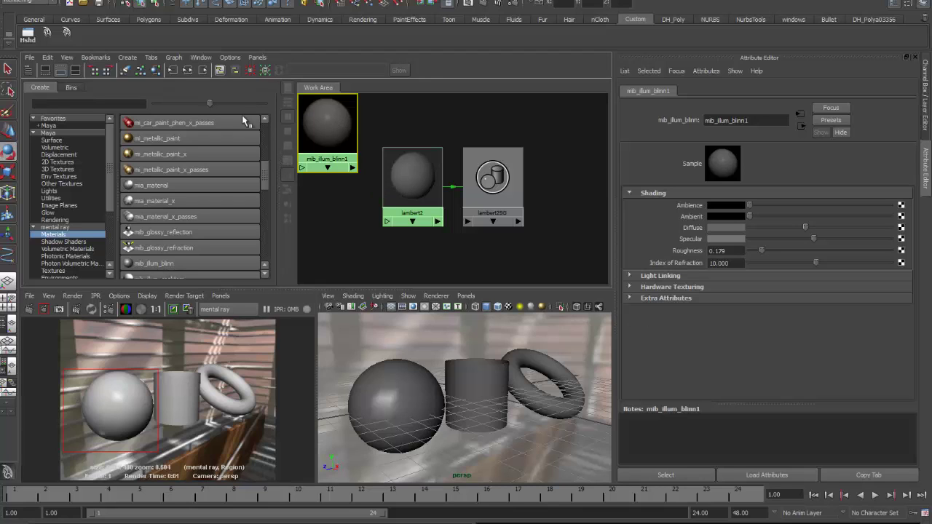
Graph the mib_illum_blinn1 network and show mib_illum_blinn1SG's Custom Shaders section
{"action": "left_click", "coordinate": [186, 68]}
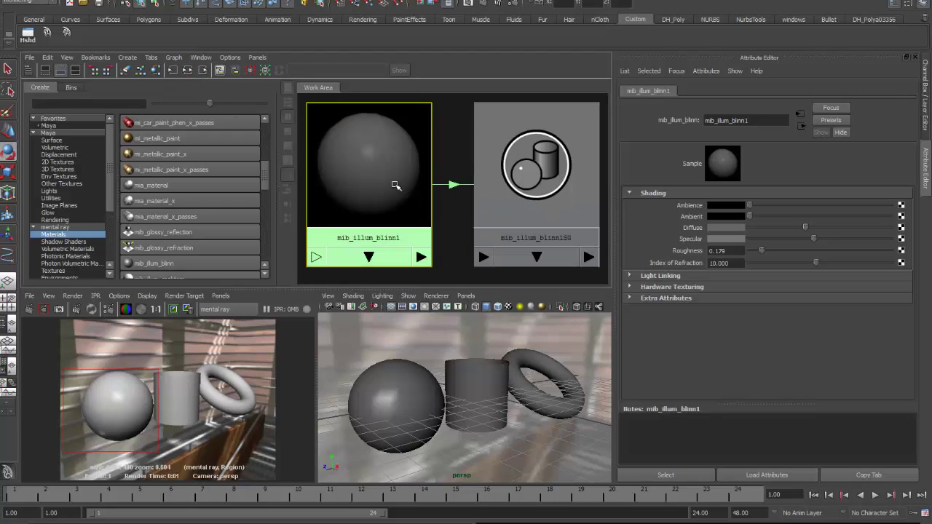
{"action": "scroll", "coordinate": [405, 189], "scroll_direction": "down", "scroll_amount": 5}
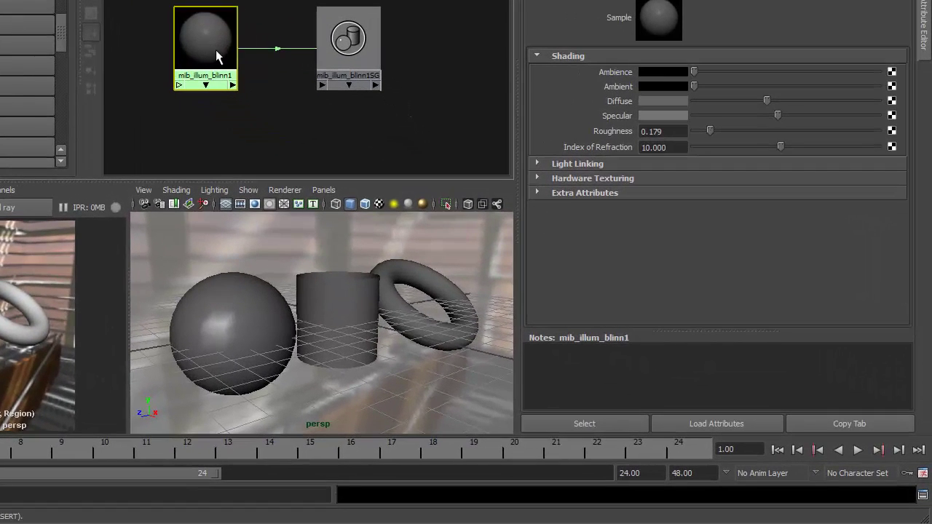
{"action": "left_click", "coordinate": [355, 80]}
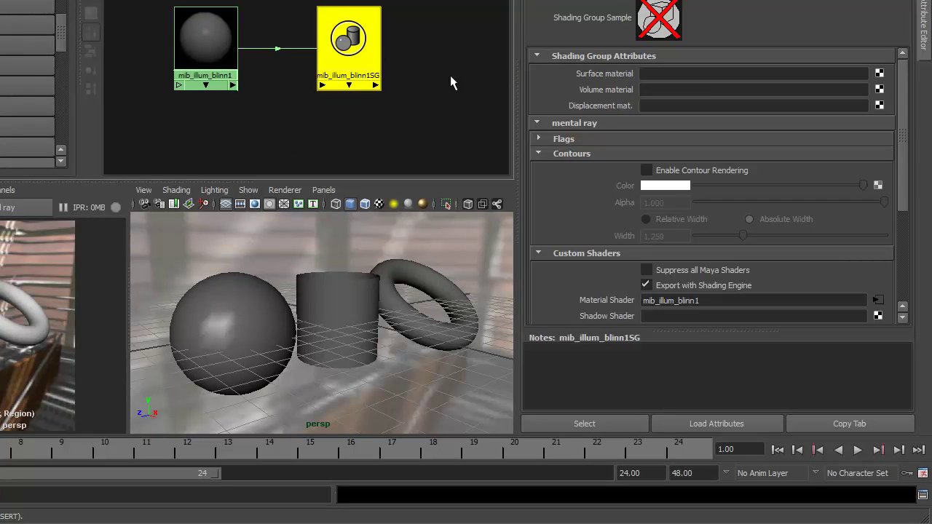
{"action": "left_click_drag", "start_coordinate": [909, 118], "coordinate": [917, 220]}
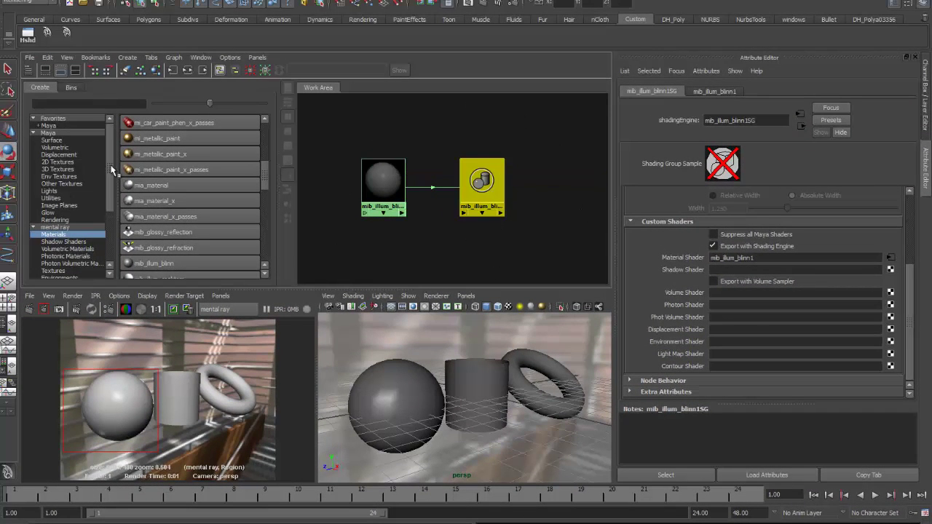
Create a mib_reflect node from mental ray Sample Compositing and place it above the blinn node
{"action": "scroll", "coordinate": [115, 211], "scroll_direction": "down", "scroll_amount": 2}
{"action": "scroll", "coordinate": [115, 211], "scroll_direction": "down", "scroll_amount": 1}
{"action": "scroll", "coordinate": [115, 218], "scroll_direction": "down", "scroll_amount": 1}
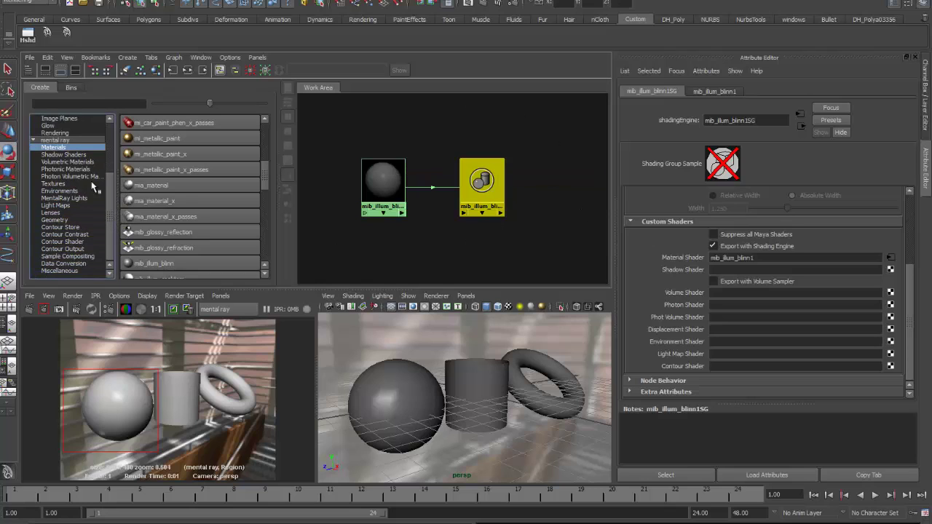
{"action": "left_click", "coordinate": [71, 256]}
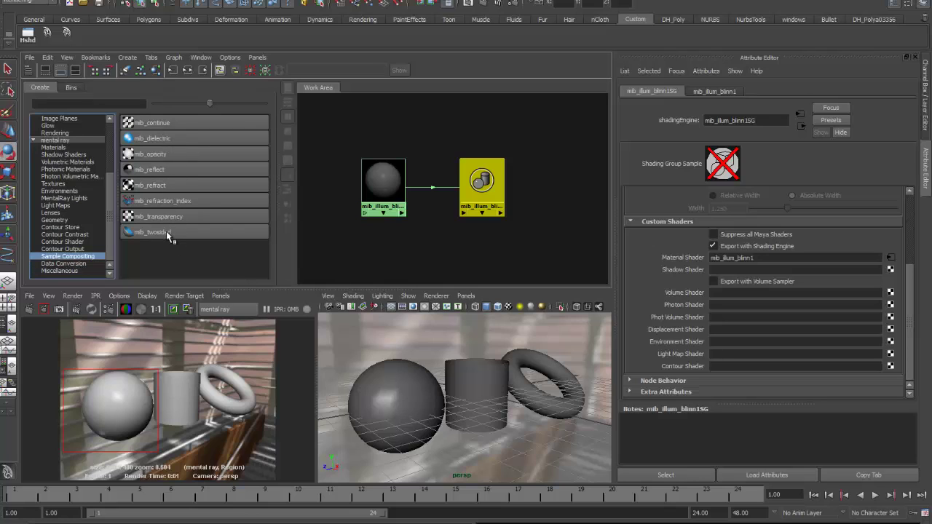
{"action": "left_click", "coordinate": [154, 172]}
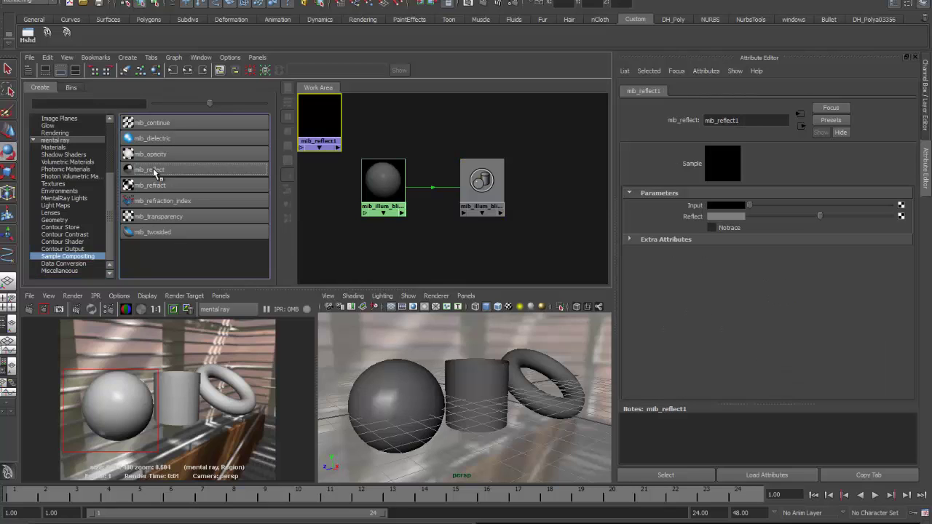
{"action": "left_click_drag", "start_coordinate": [318, 129], "coordinate": [376, 129]}
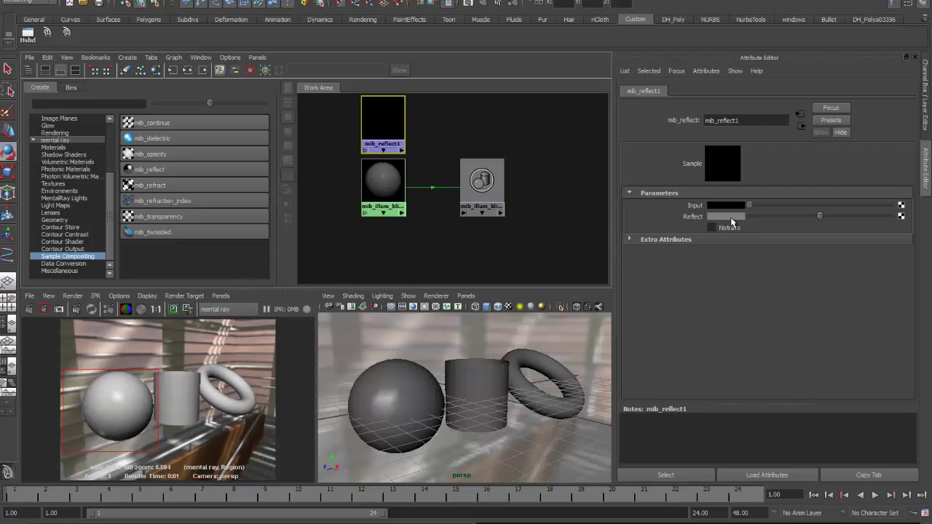
Plug mib_reflect1 into the shading group's Material Shader and re-render the full frame
{"action": "left_click", "coordinate": [483, 213]}
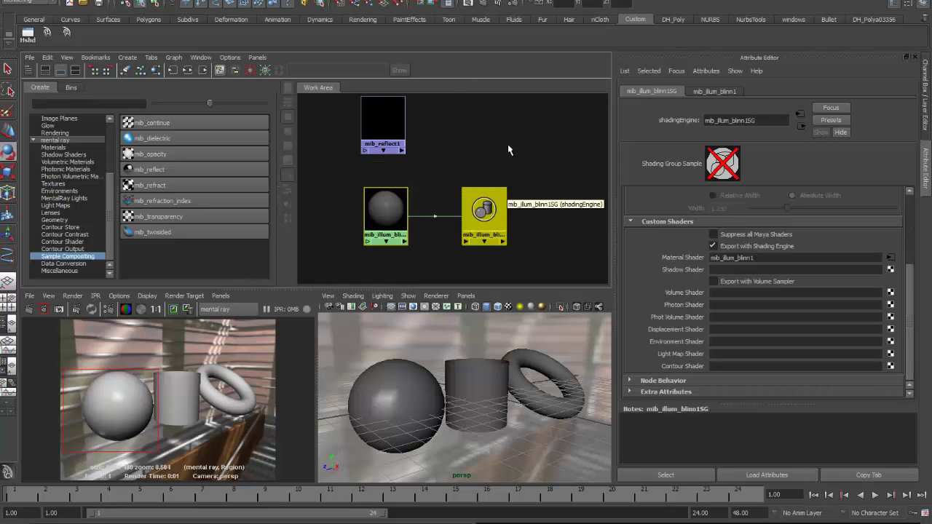
{"action": "left_click", "coordinate": [491, 211], "text": "ctrl"}
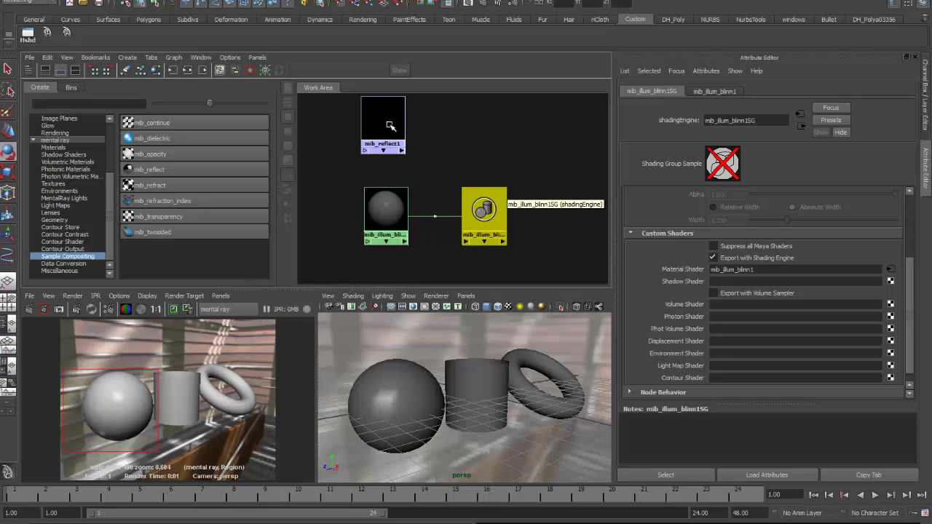
{"action": "mouse_move", "coordinate": [390, 125]}
{"action": "middle_mouse_down"}
{"action": "mouse_move", "coordinate": [682, 280]}
{"action": "mouse_move", "coordinate": [683, 270]}
{"action": "middle_mouse_up"}
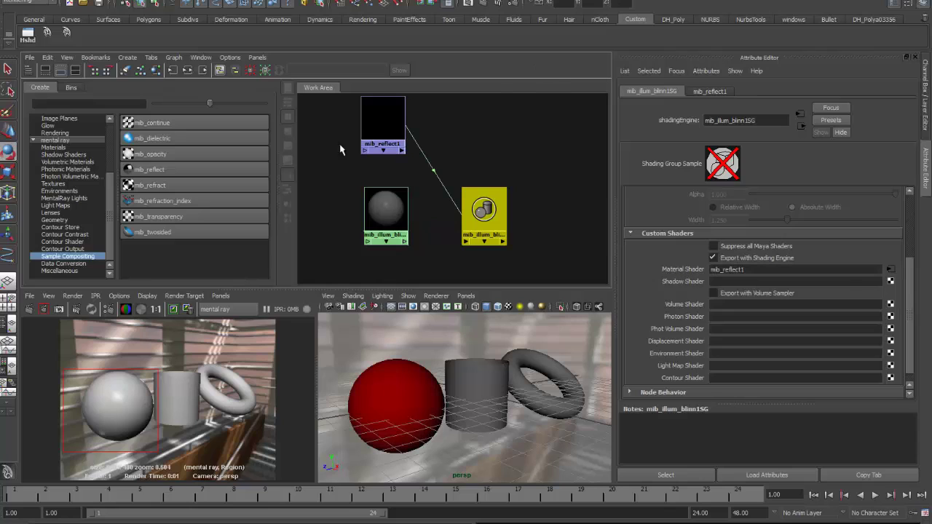
{"action": "left_click", "coordinate": [29, 310]}
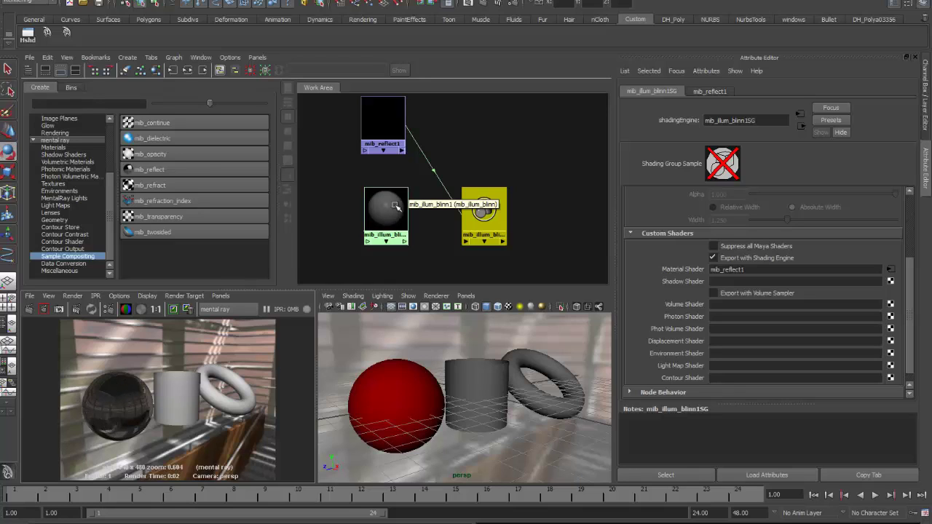
{"action": "mouse_move", "coordinate": [396, 213]}
{"action": "left_mouse_down"}
{"action": "mouse_move", "coordinate": [369, 244]}
{"action": "mouse_move", "coordinate": [396, 218]}
{"action": "left_mouse_up"}
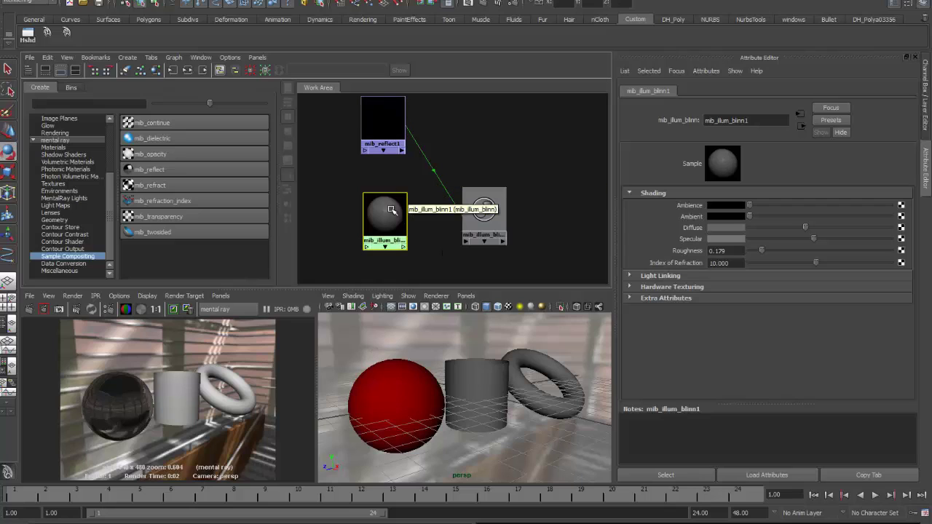
Connect the blinn material into mib_reflect1's Input and line the three nodes up in a row
{"action": "left_click", "coordinate": [375, 129]}
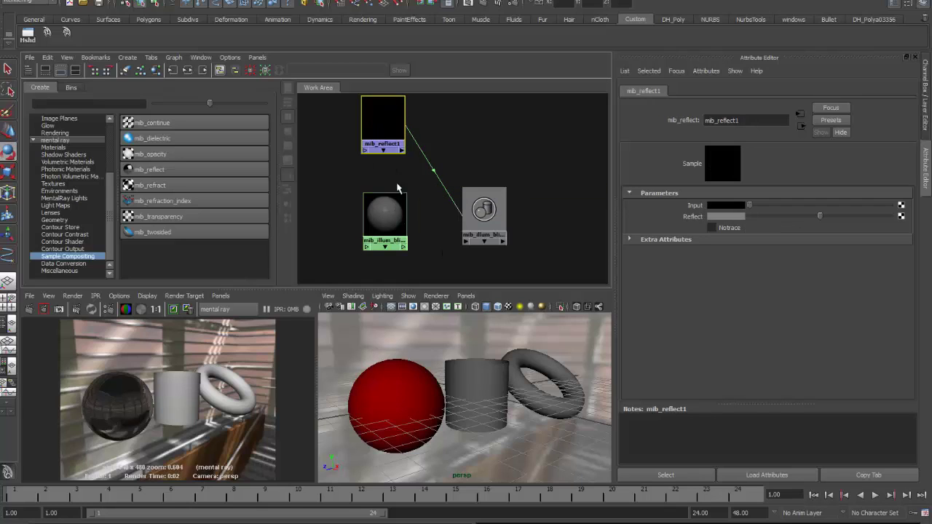
{"action": "middle_click_drag", "start_coordinate": [383, 225], "coordinate": [703, 207]}
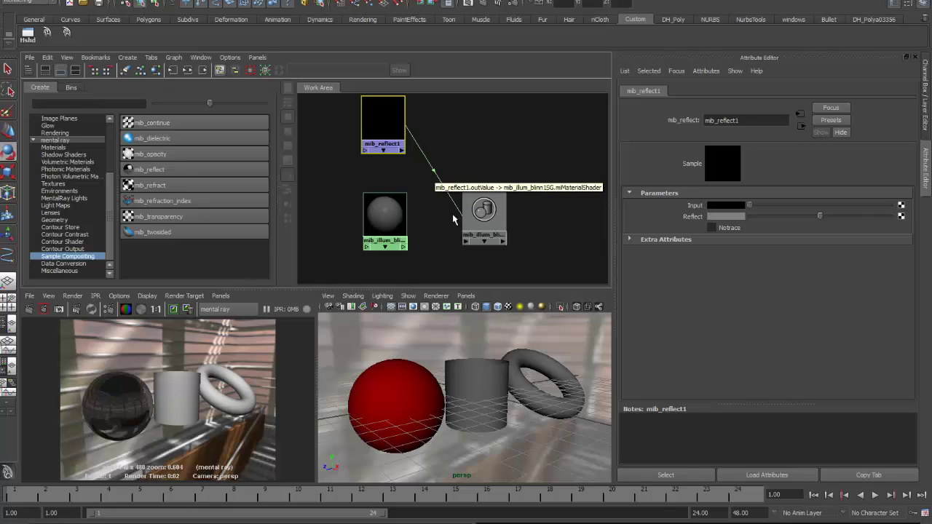
{"action": "left_click", "coordinate": [483, 211]}
{"action": "left_click", "coordinate": [483, 160]}
{"action": "left_click_drag", "start_coordinate": [386, 215], "coordinate": [385, 162]}
{"action": "left_click_drag", "start_coordinate": [470, 166], "coordinate": [457, 166]}
Inspect mib_reflect1, the blinn node and the shading group attributes, ending on mib_reflect1
{"action": "left_click", "coordinate": [457, 164]}
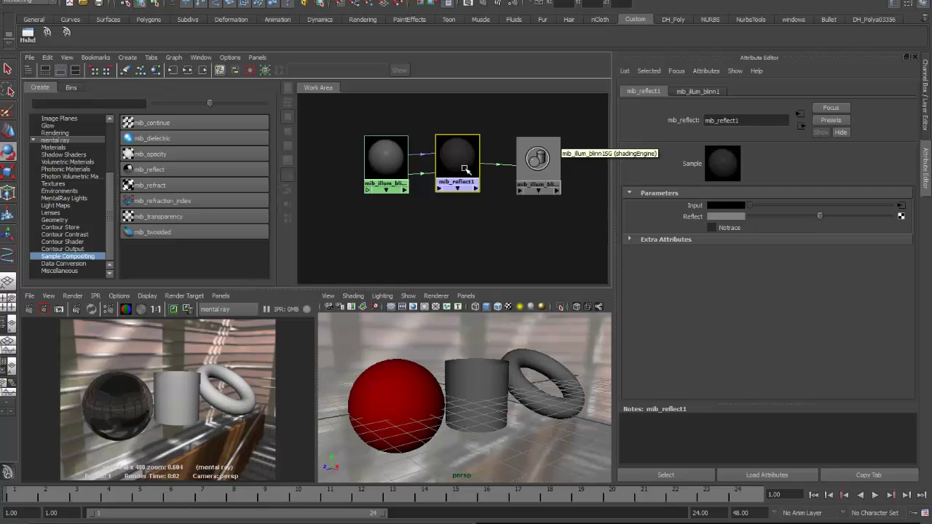
{"action": "left_click", "coordinate": [398, 163]}
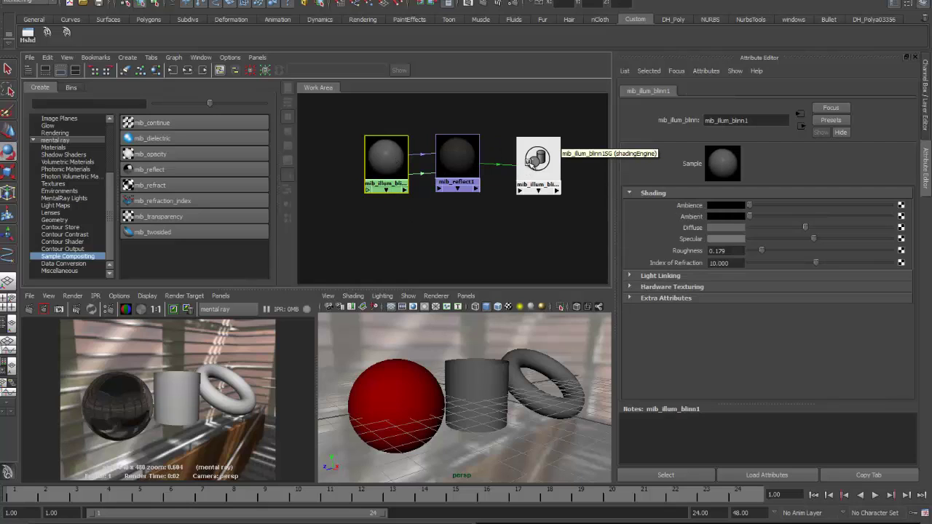
{"action": "left_click", "coordinate": [530, 166]}
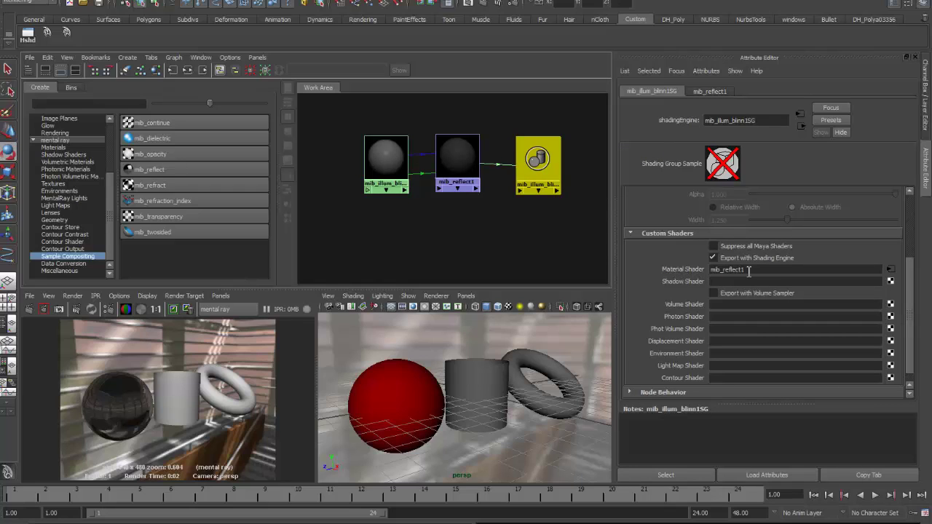
{"action": "left_click", "coordinate": [457, 163]}
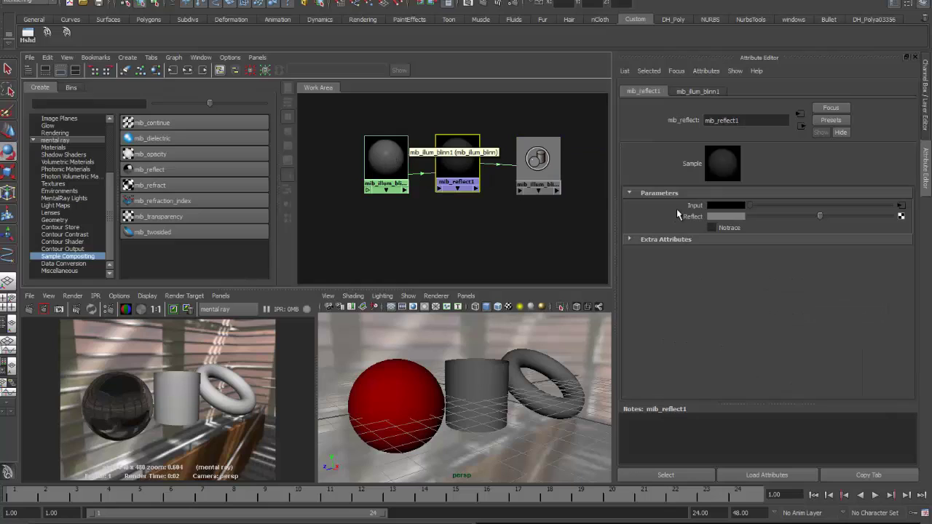
Tear off the Render View into a floating window and run IPR on a region around the sphere
{"action": "left_click", "coordinate": [221, 296]}
{"action": "mouse_move", "coordinate": [240, 306]}
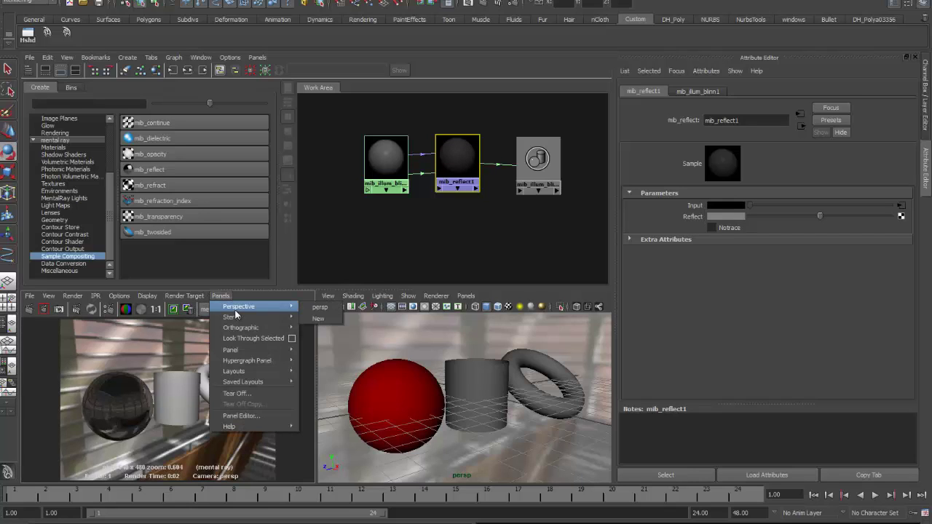
{"action": "mouse_move", "coordinate": [234, 371]}
{"action": "left_click", "coordinate": [243, 395]}
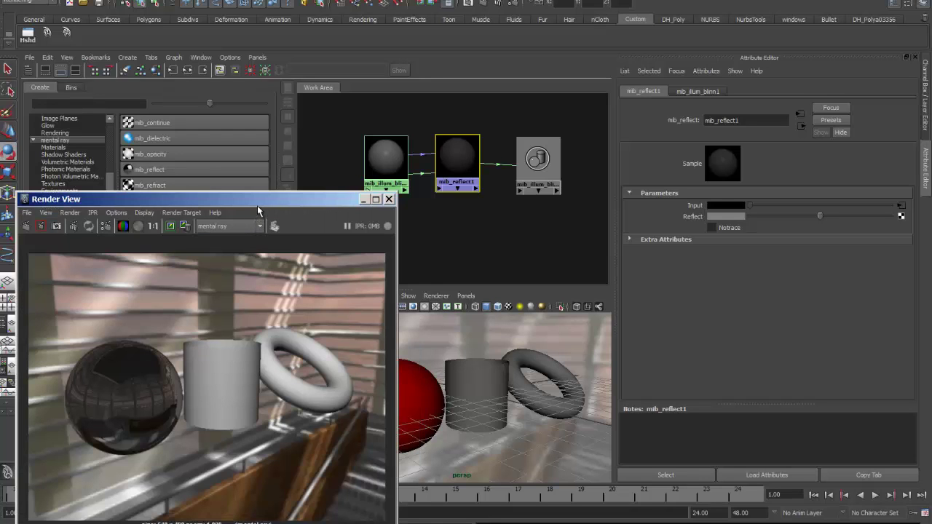
{"action": "left_click_drag", "start_coordinate": [257, 207], "coordinate": [387, 63]}
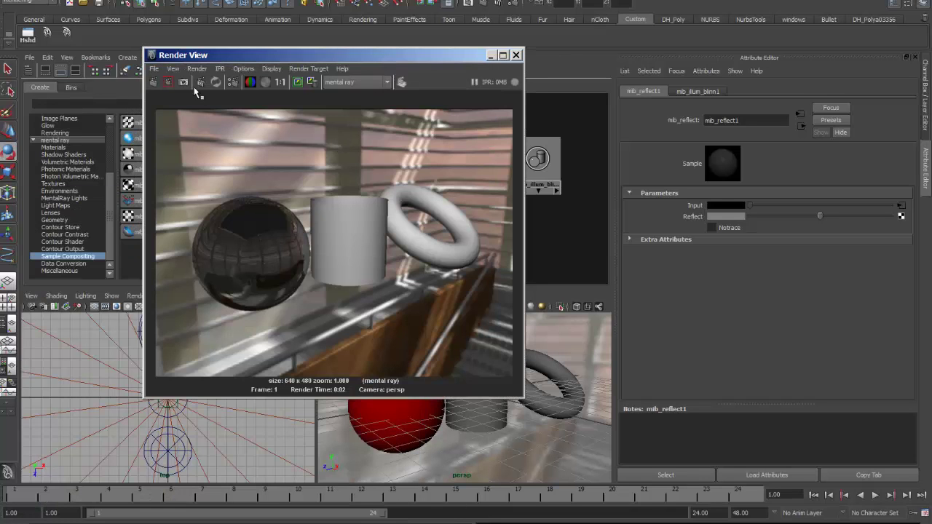
{"action": "left_click", "coordinate": [200, 82]}
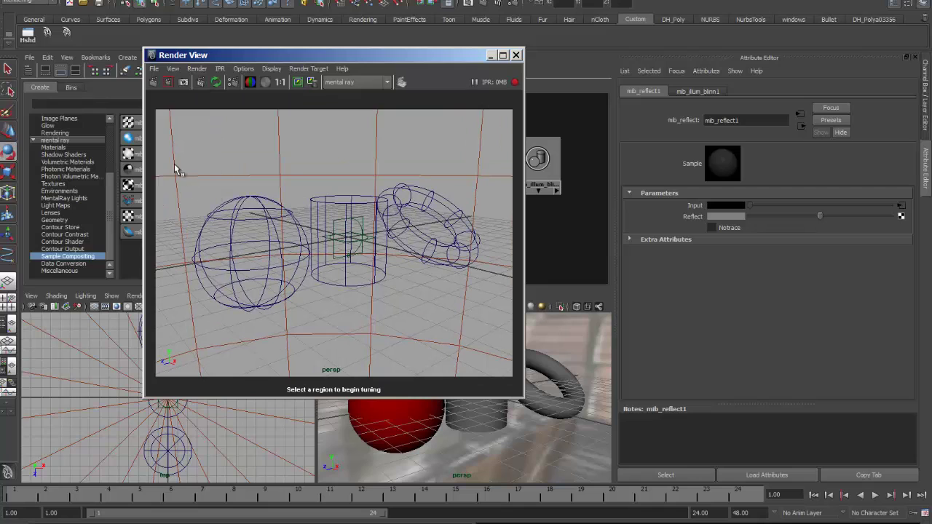
{"action": "left_click_drag", "start_coordinate": [174, 166], "coordinate": [360, 339]}
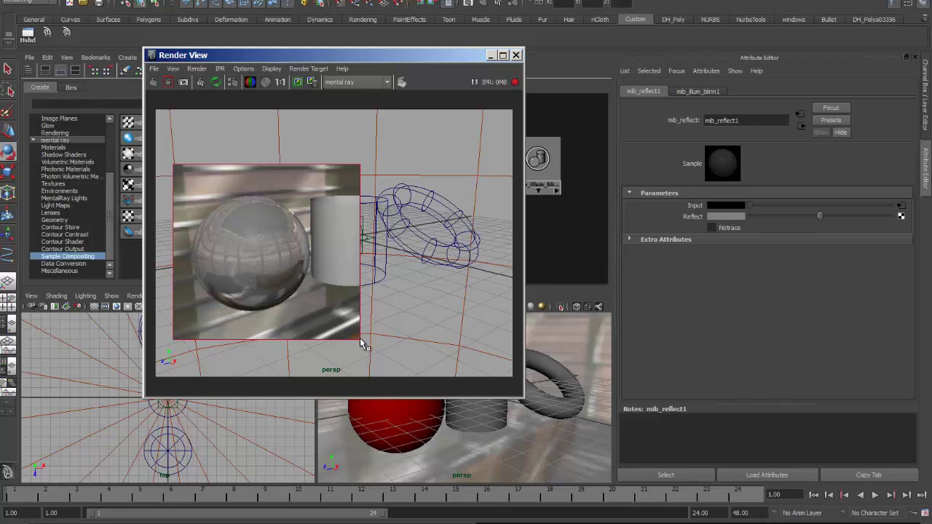
{"action": "left_click_drag", "start_coordinate": [334, 55], "coordinate": [334, 250]}
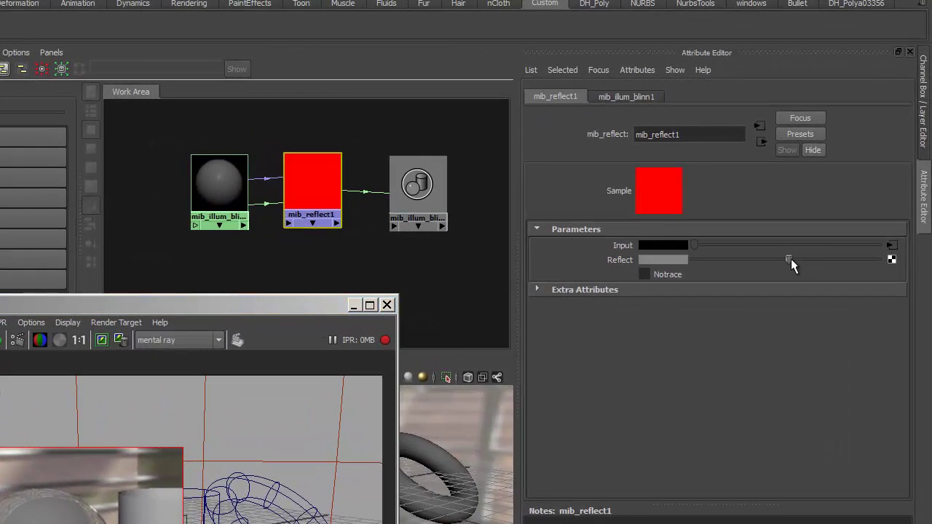
Push mib_reflect1's Reflect slider nearly to full while watching the IPR render
{"action": "left_click_drag", "start_coordinate": [789, 259], "coordinate": [843, 260]}
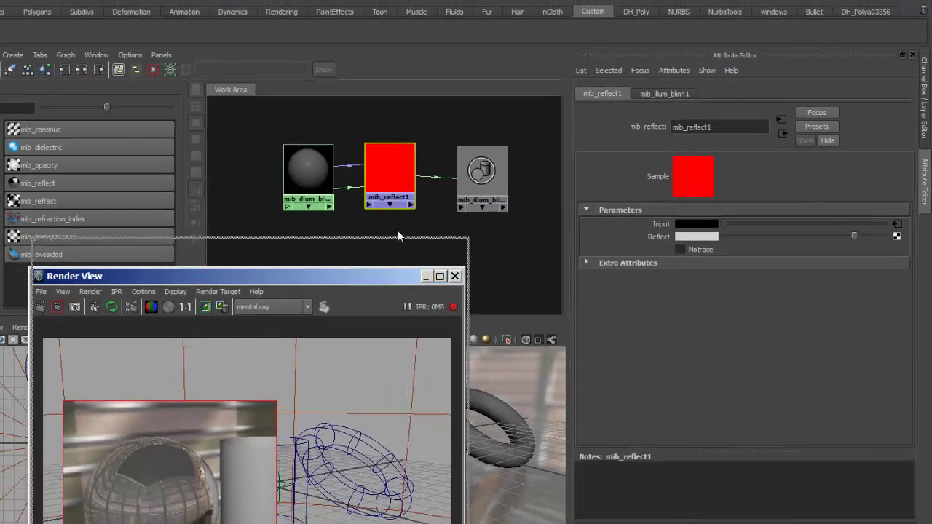
{"action": "left_click_drag", "start_coordinate": [240, 249], "coordinate": [233, 73]}
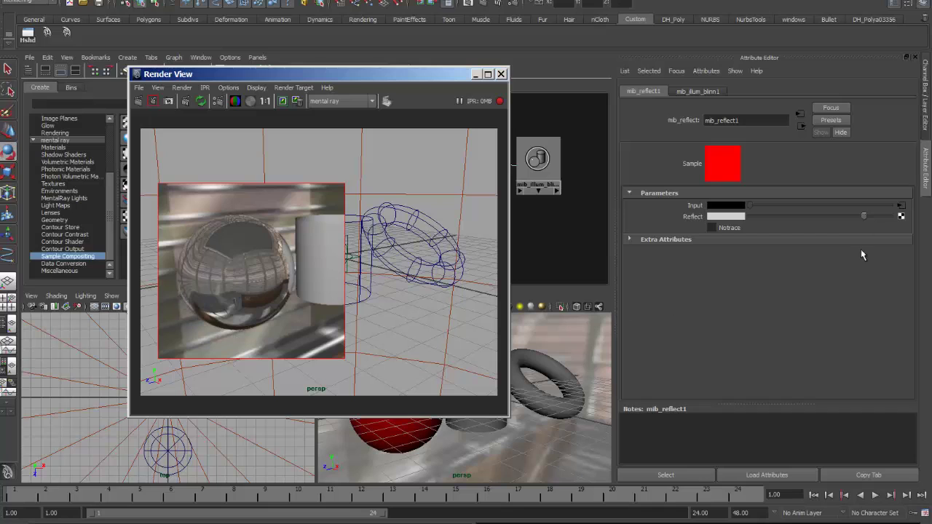
{"action": "left_click_drag", "start_coordinate": [864, 216], "coordinate": [894, 218]}
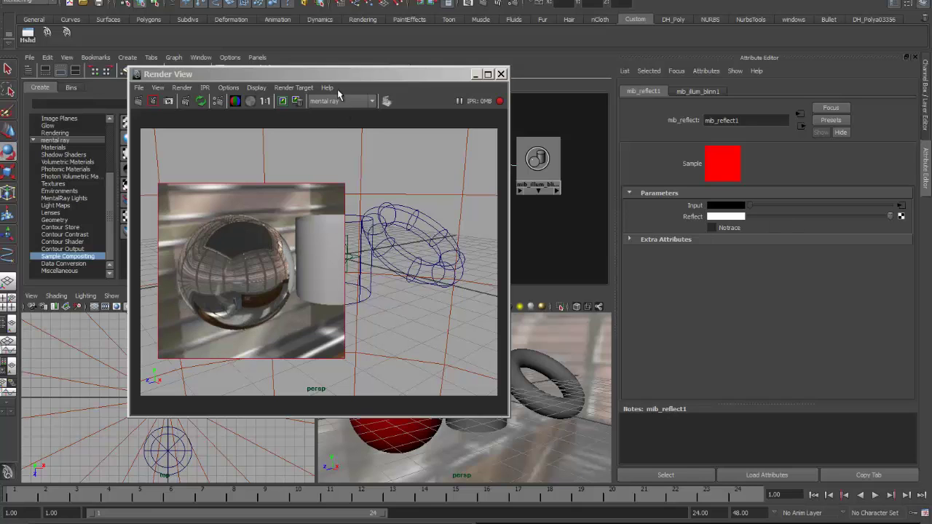
{"action": "mouse_move", "coordinate": [359, 78]}
{"action": "left_mouse_down"}
{"action": "mouse_move", "coordinate": [371, 249]}
{"action": "mouse_move", "coordinate": [326, 59]}
{"action": "left_mouse_up"}
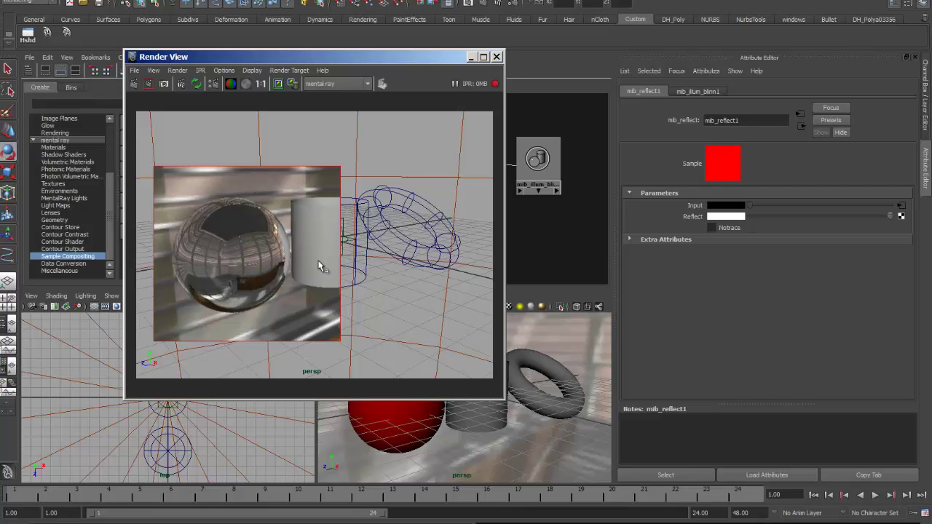
{"action": "left_click_drag", "start_coordinate": [342, 57], "coordinate": [374, 260]}
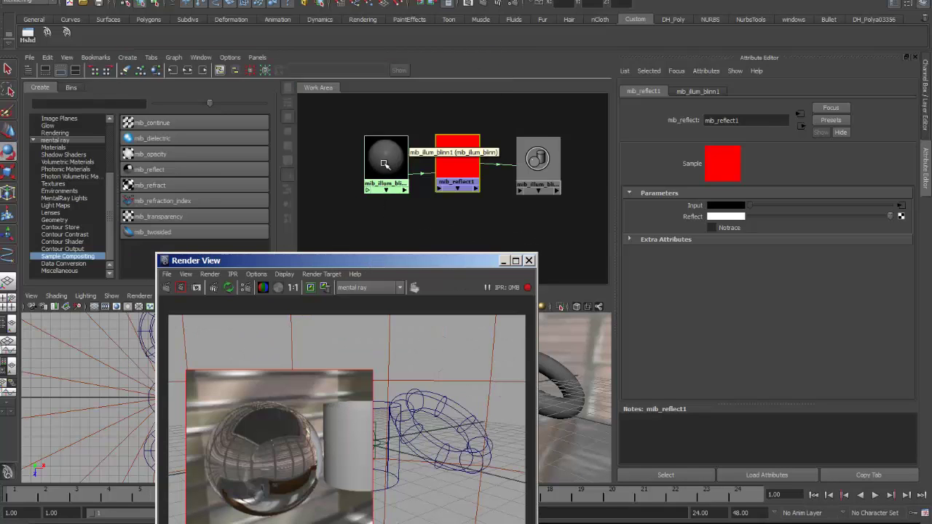
Set mib_illum_blinn1's Diffuse swatch to a blue hue with raised saturation and brightness
{"action": "left_click", "coordinate": [385, 164]}
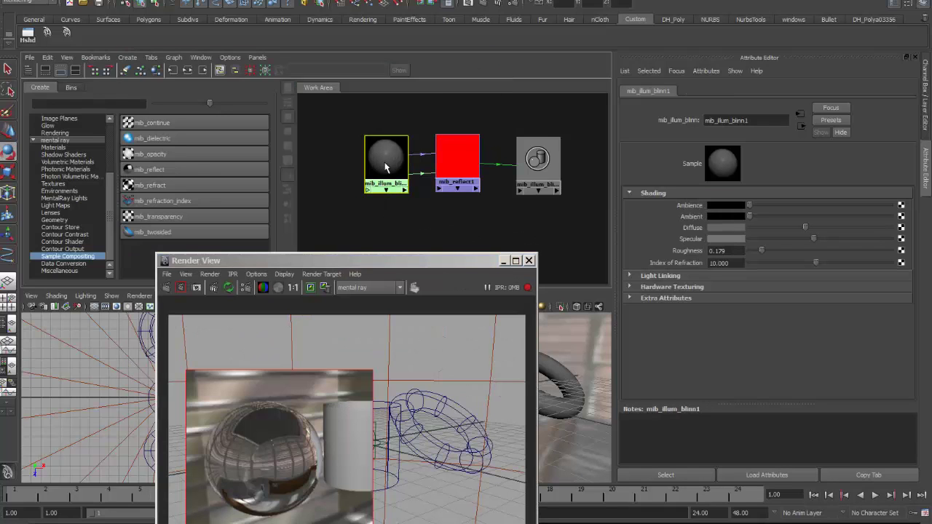
{"action": "left_click", "coordinate": [713, 229]}
{"action": "left_click", "coordinate": [790, 250]}
{"action": "left_click_drag", "start_coordinate": [804, 231], "coordinate": [809, 234]}
{"action": "left_click_drag", "start_coordinate": [731, 258], "coordinate": [738, 258]}
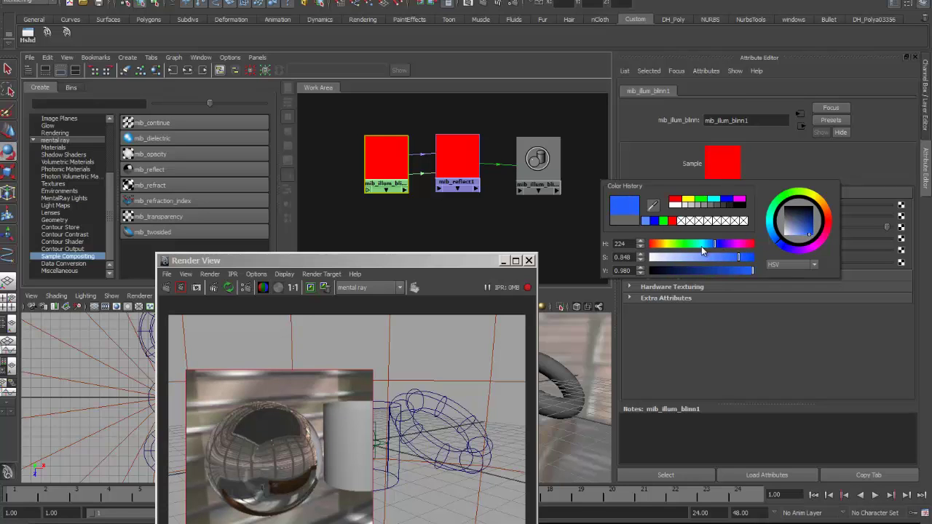
{"action": "left_click_drag", "start_coordinate": [380, 256], "coordinate": [271, 78]}
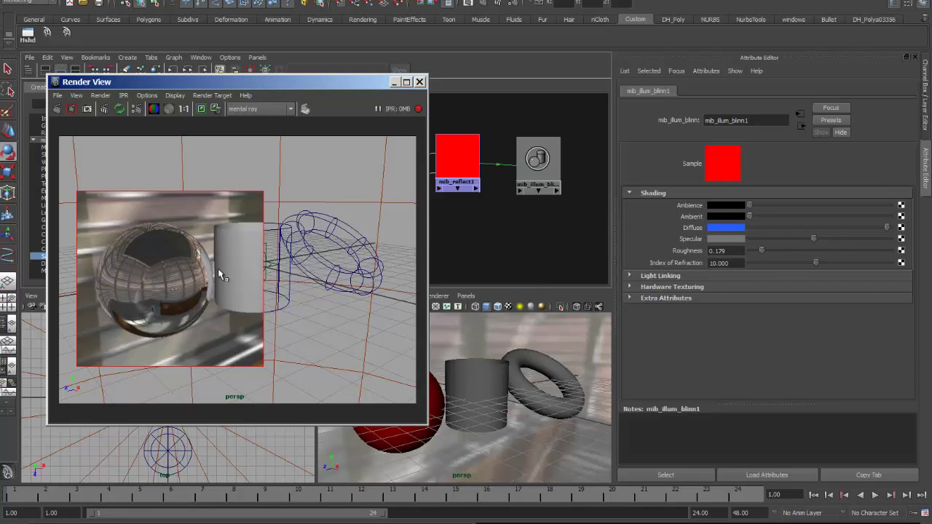
{"action": "left_click", "coordinate": [455, 187]}
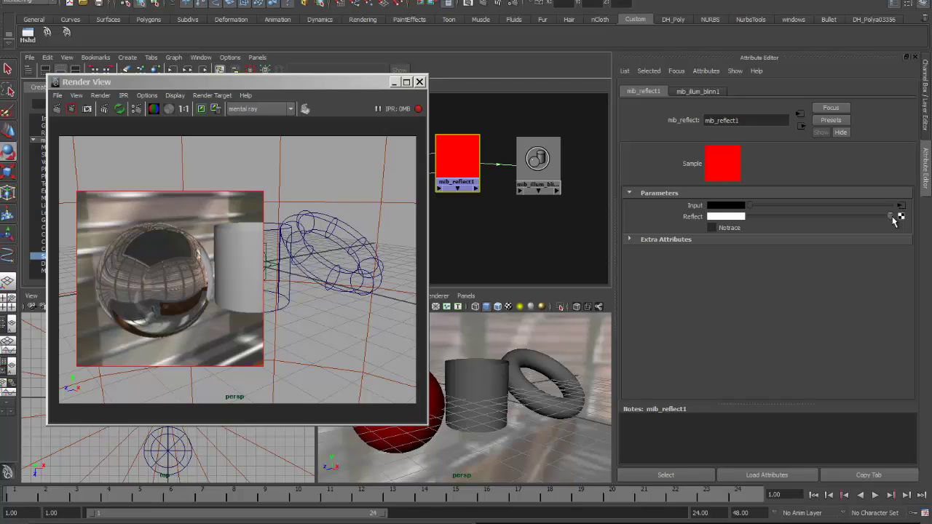
Lower mib_reflect1's Reflect slider in two passes until the IPR sphere shows blue
{"action": "left_click_drag", "start_coordinate": [893, 222], "coordinate": [867, 224]}
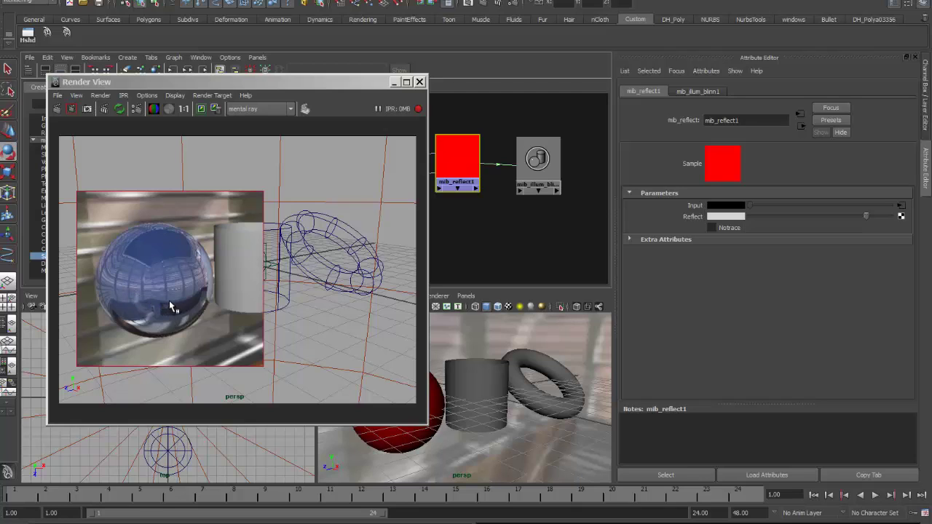
{"action": "left_click_drag", "start_coordinate": [865, 217], "coordinate": [837, 216]}
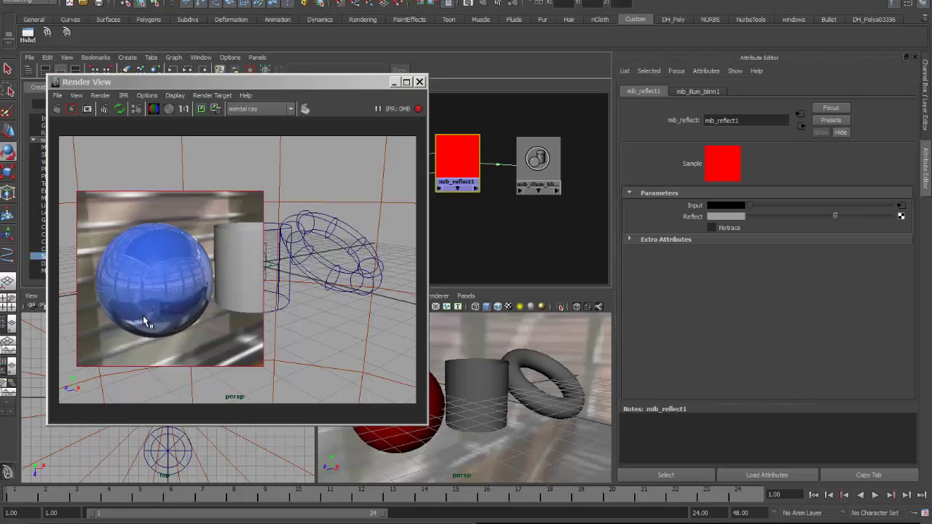
{"action": "left_click_drag", "start_coordinate": [218, 81], "coordinate": [276, 224]}
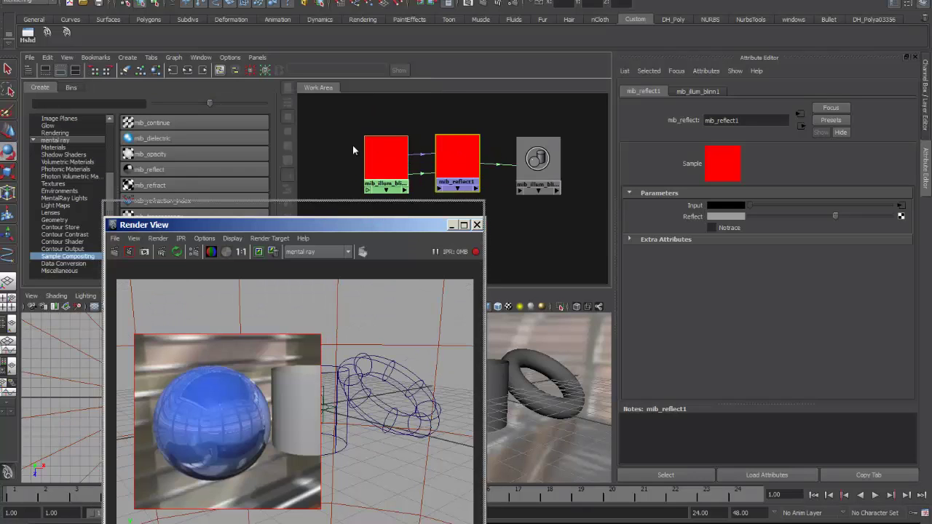
{"action": "left_click_drag", "start_coordinate": [370, 225], "coordinate": [326, 87]}
Reframe the perspective view, redraw the IPR region, and turn Notrace off on mib_reflect1
{"action": "left_click", "coordinate": [458, 160]}
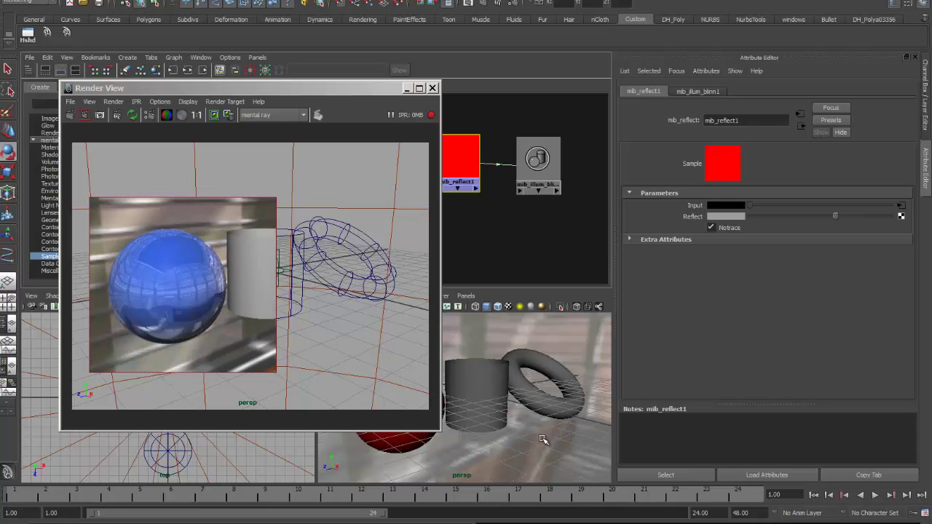
{"action": "mouse_move", "coordinate": [541, 439]}
{"action": "left_mouse_down", "text": "alt"}
{"action": "mouse_move", "coordinate": [463, 436]}
{"action": "mouse_move", "coordinate": [510, 407]}
{"action": "left_mouse_up", "text": "alt"}
{"action": "mouse_move", "coordinate": [509, 407]}
{"action": "middle_mouse_down", "text": "alt"}
{"action": "mouse_move", "coordinate": [575, 363]}
{"action": "mouse_move", "coordinate": [557, 356]}
{"action": "middle_mouse_up", "text": "alt"}
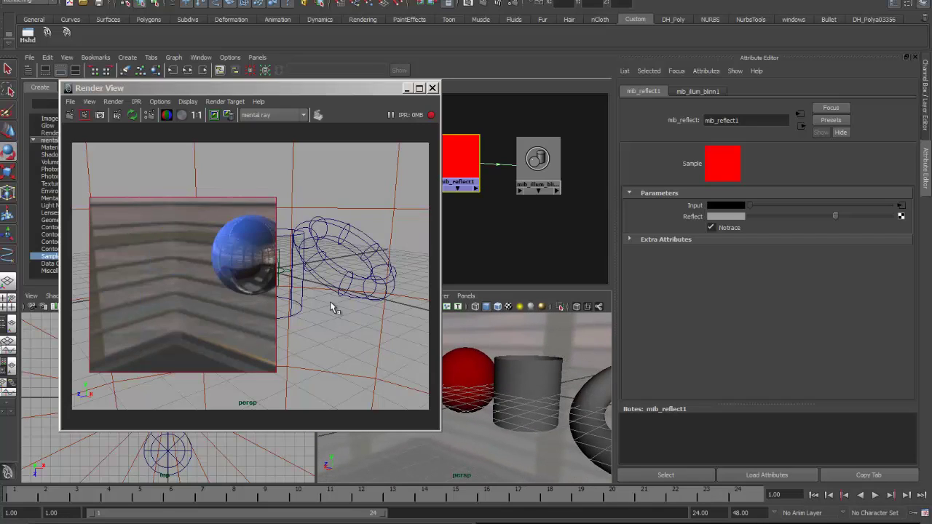
{"action": "left_click_drag", "start_coordinate": [174, 177], "coordinate": [387, 321]}
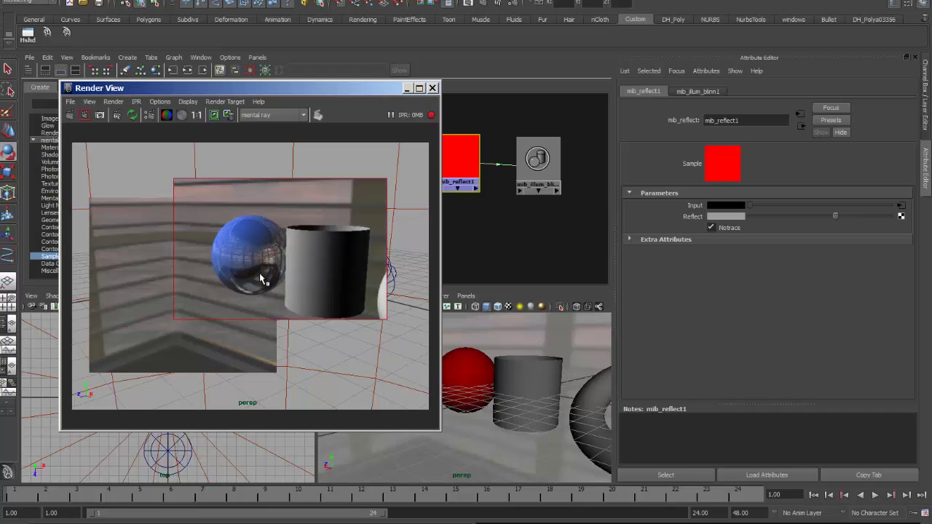
{"action": "left_click", "coordinate": [711, 227]}
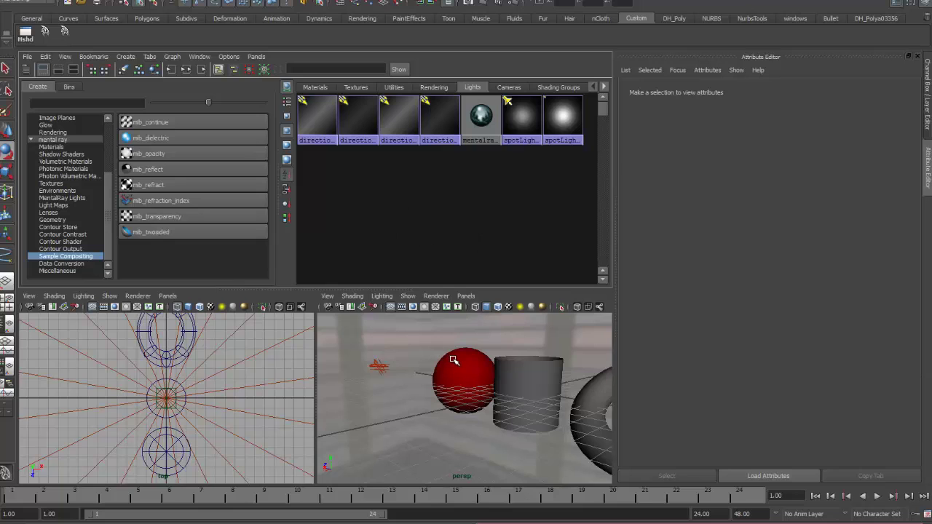
Select the mentalrayIbl light and render the current frame from the persp camera
{"action": "left_click", "coordinate": [454, 360]}
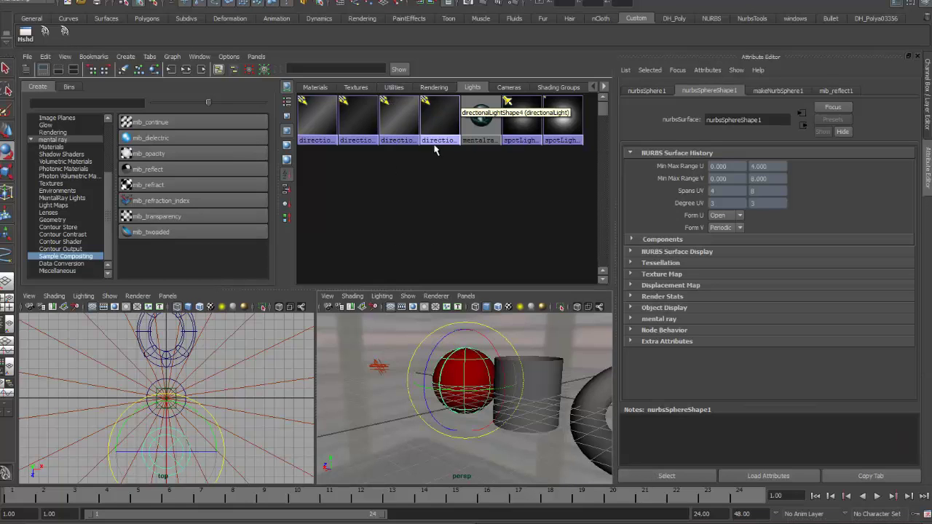
{"action": "left_click", "coordinate": [472, 114]}
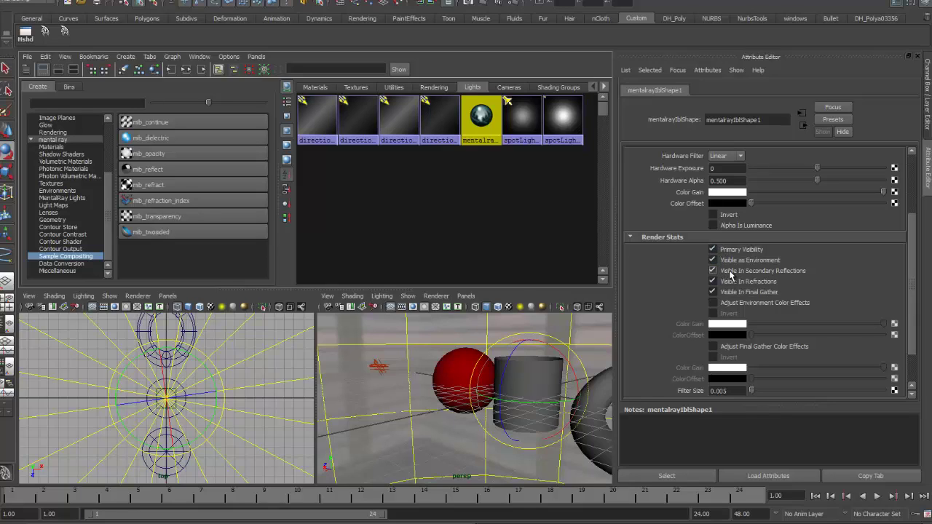
{"action": "left_click", "coordinate": [484, 5]}
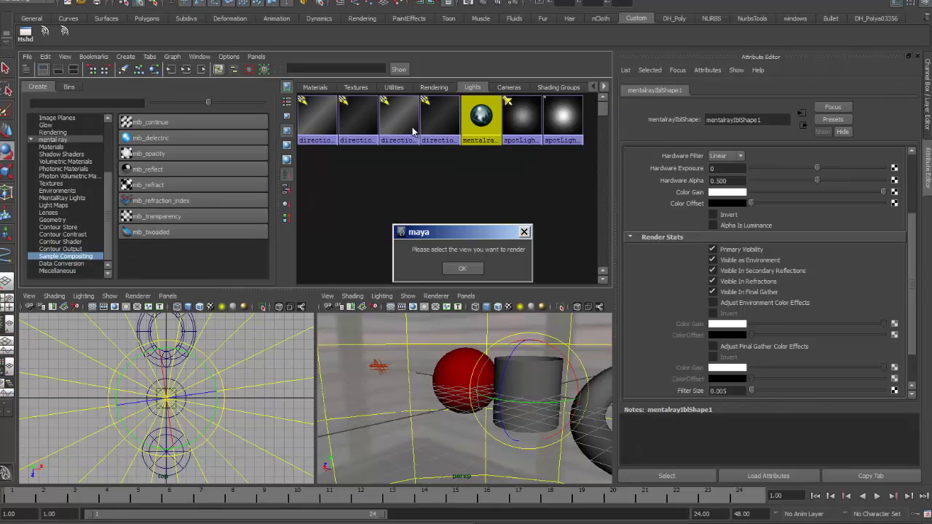
{"action": "left_click", "coordinate": [461, 268]}
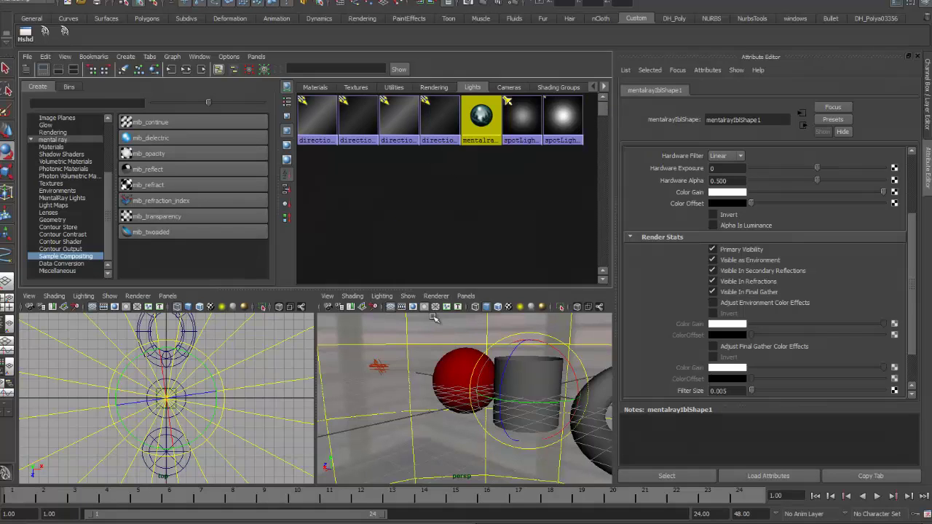
{"action": "left_click", "coordinate": [433, 325]}
{"action": "left_click", "coordinate": [484, 6]}
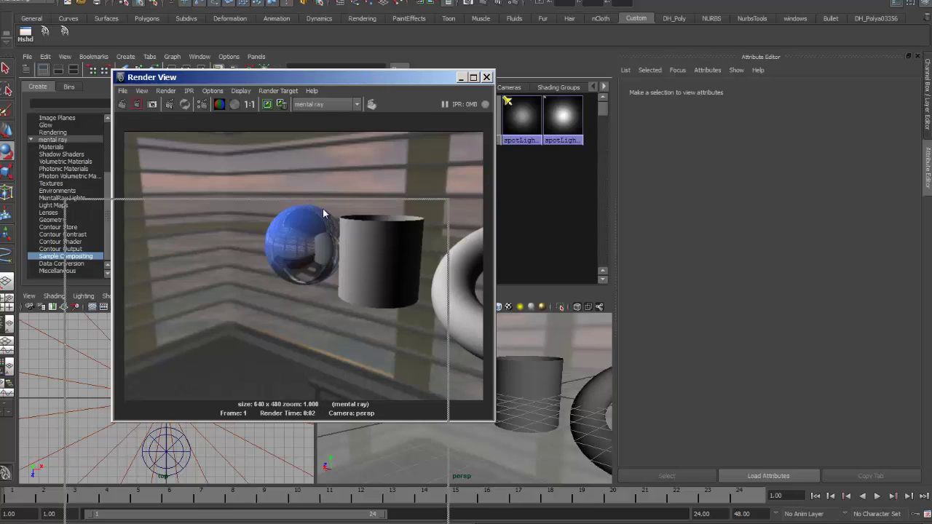
Turn off the IBL's Primary Visibility and re-render to check the background
{"action": "mouse_move", "coordinate": [369, 77]}
{"action": "left_mouse_down"}
{"action": "mouse_move", "coordinate": [322, 211]}
{"action": "mouse_move", "coordinate": [393, 77]}
{"action": "left_mouse_up"}
{"action": "left_click", "coordinate": [480, 116]}
{"action": "left_click", "coordinate": [352, 212]}
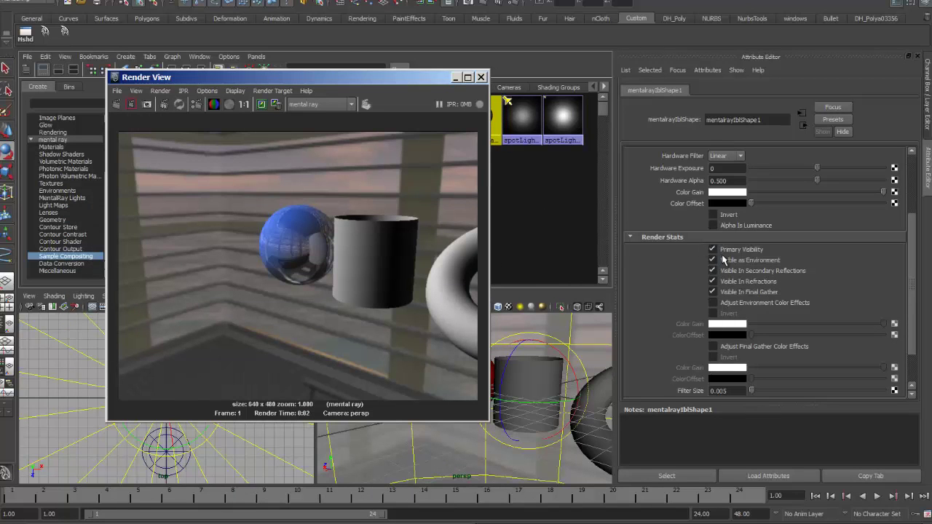
{"action": "left_click", "coordinate": [712, 249]}
{"action": "left_click", "coordinate": [130, 104]}
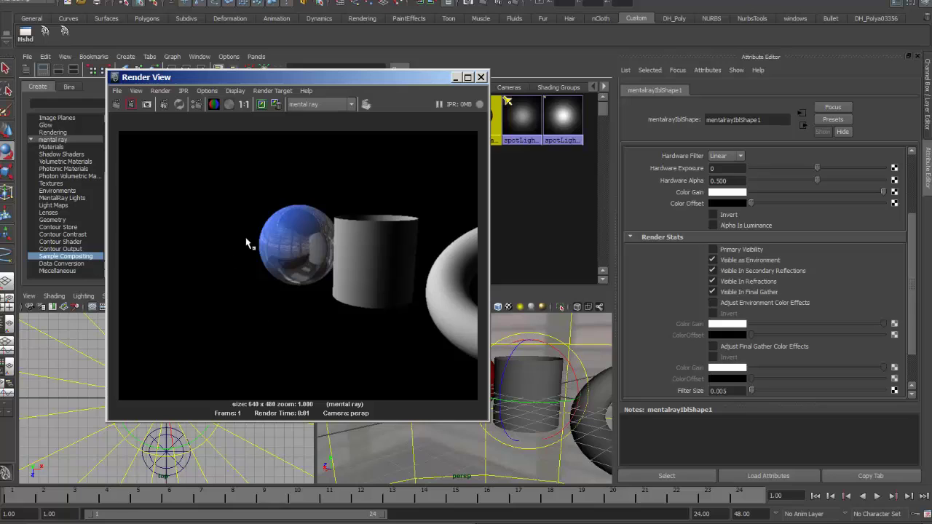
Uncheck Visible as Environment and Visible In Secondary Reflections, restore Primary Visibility, and re-render
{"action": "left_click", "coordinate": [713, 260]}
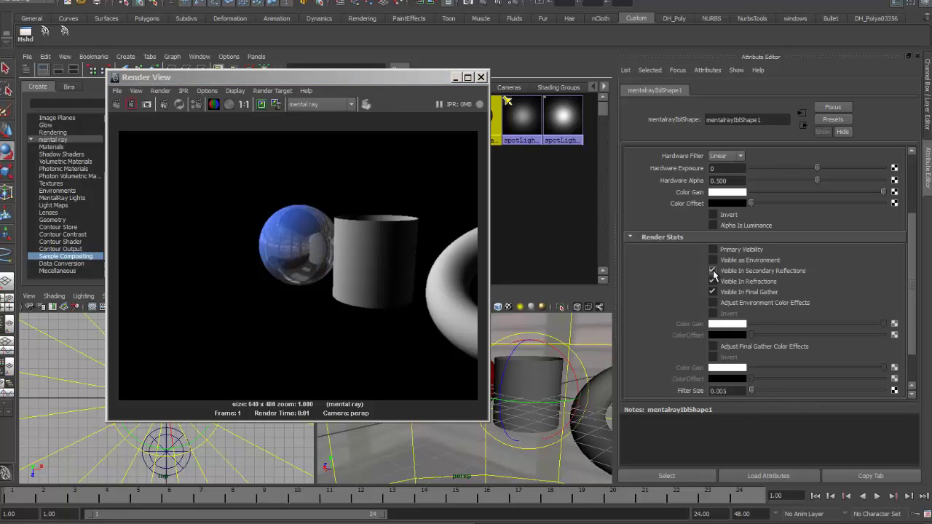
{"action": "left_click", "coordinate": [778, 271]}
{"action": "left_click", "coordinate": [116, 104]}
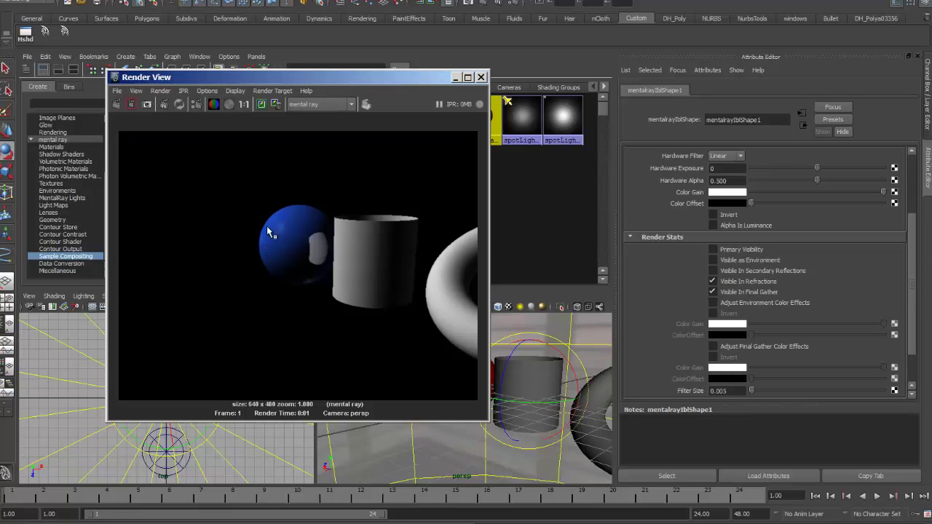
{"action": "left_click", "coordinate": [712, 250]}
{"action": "left_click", "coordinate": [117, 104]}
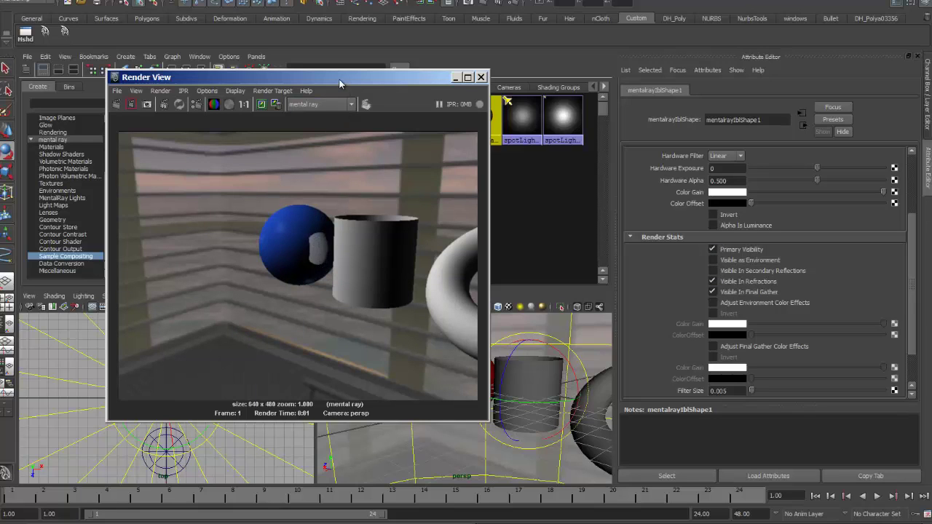
Recheck Visible as Environment and Visible In Secondary Reflections on mentalrayIblShape1, then re-render
{"action": "left_click_drag", "start_coordinate": [340, 82], "coordinate": [324, 190]}
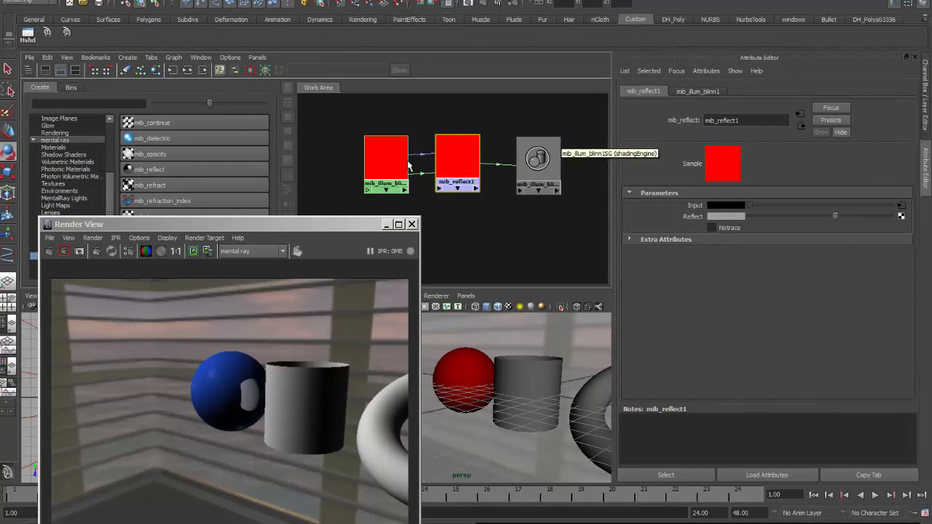
{"action": "left_click", "coordinate": [382, 158]}
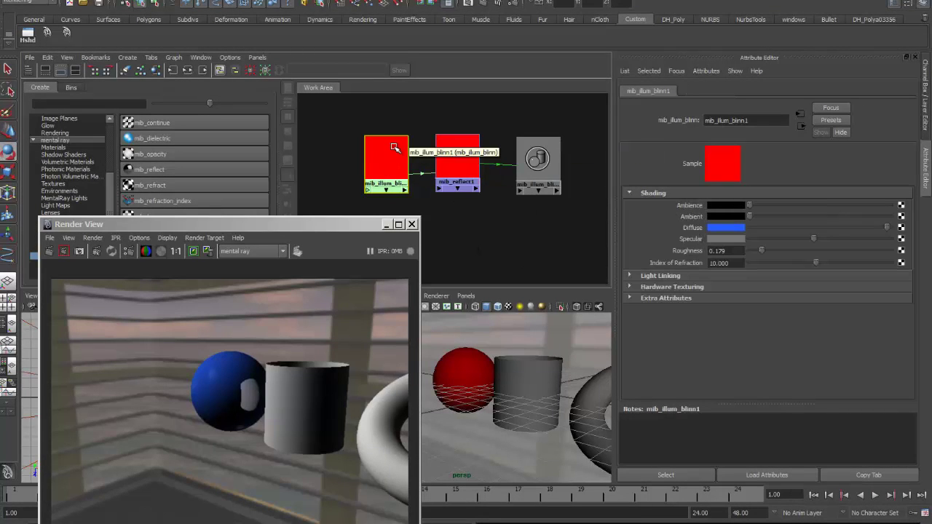
{"action": "left_click", "coordinate": [45, 70]}
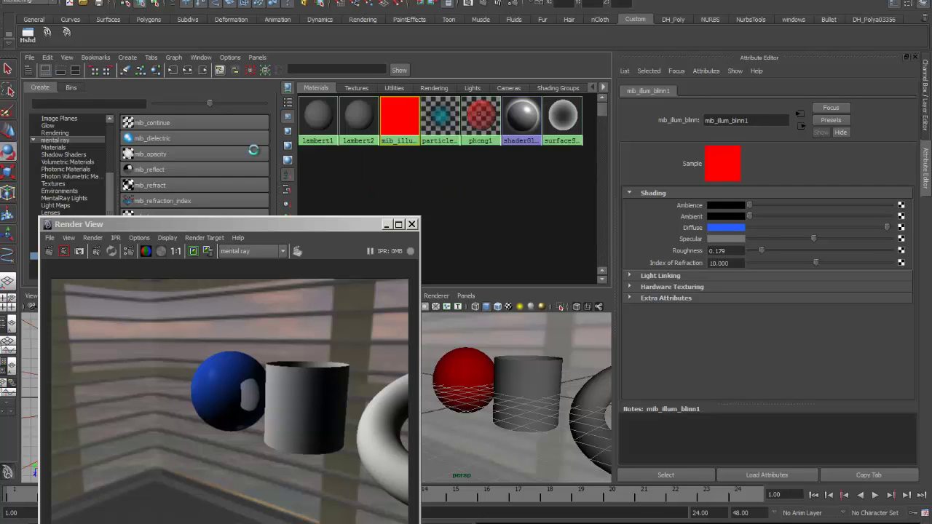
{"action": "left_click", "coordinate": [473, 87]}
{"action": "left_click", "coordinate": [480, 116]}
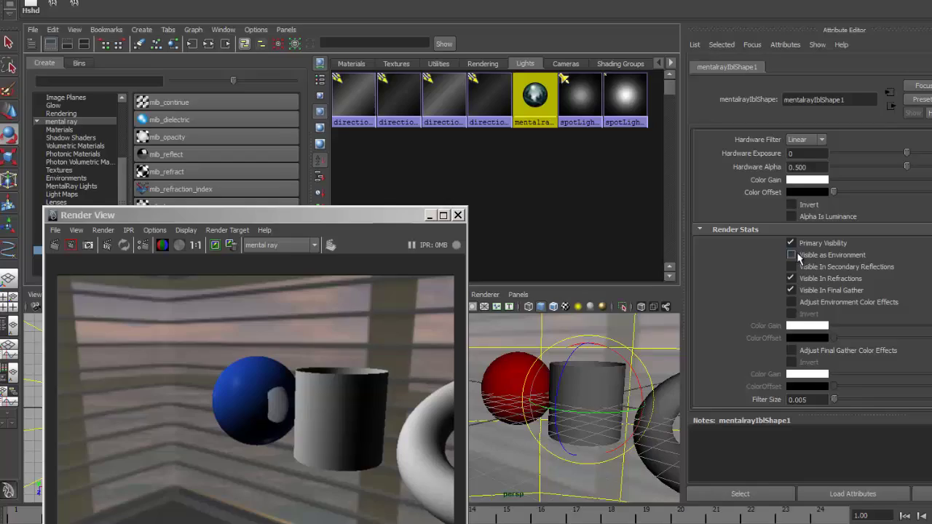
{"action": "left_click", "coordinate": [797, 259]}
{"action": "left_click", "coordinate": [791, 266]}
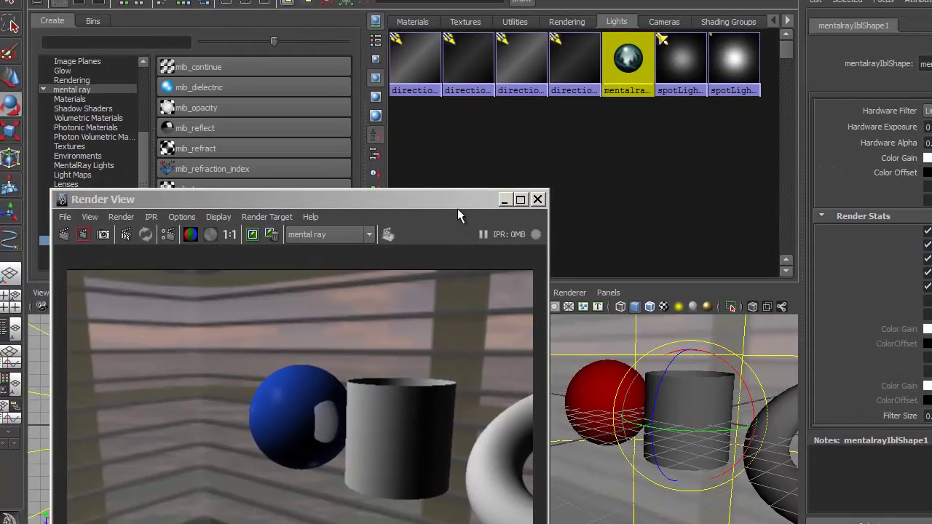
{"action": "left_click_drag", "start_coordinate": [458, 206], "coordinate": [540, 48]}
{"action": "left_click", "coordinate": [145, 78]}
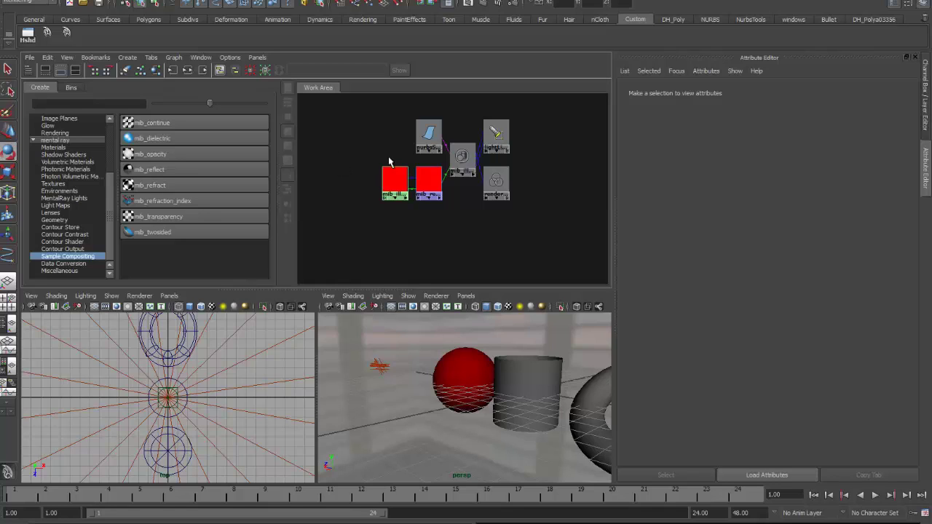
{"action": "middle_click_drag", "start_coordinate": [376, 164], "coordinate": [419, 177], "text": "alt"}
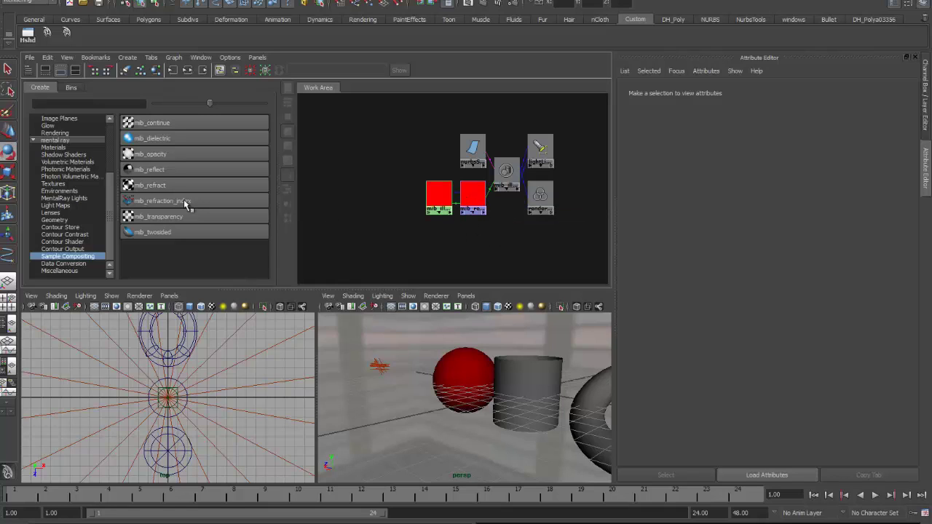
Create a Sampler Info utility node and a 2D Ramp texture in Hypershade
{"action": "left_click_drag", "start_coordinate": [109, 201], "coordinate": [110, 150]}
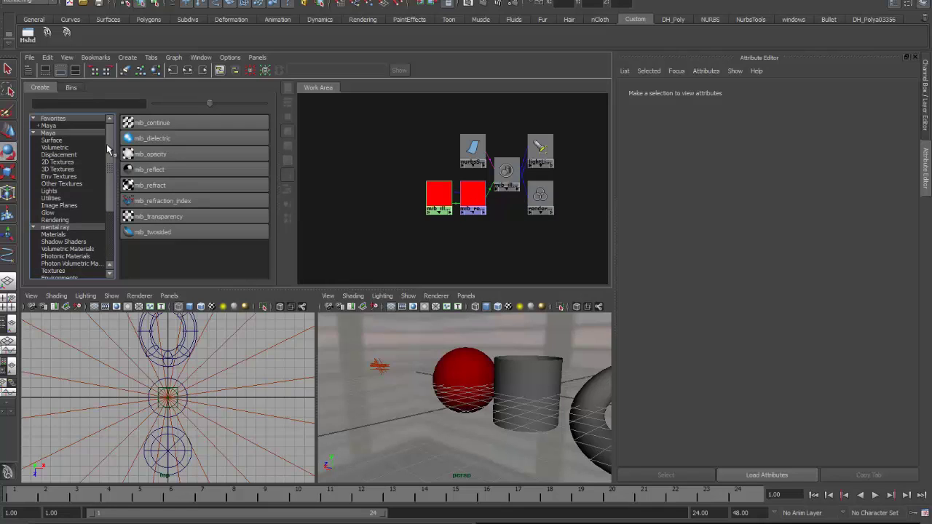
{"action": "left_click", "coordinate": [51, 197]}
{"action": "scroll", "coordinate": [215, 175], "scroll_direction": "down", "scroll_amount": 3}
{"action": "scroll", "coordinate": [216, 177], "scroll_direction": "down", "scroll_amount": 3}
{"action": "scroll", "coordinate": [216, 176], "scroll_direction": "down", "scroll_amount": 3}
{"action": "scroll", "coordinate": [219, 177], "scroll_direction": "down", "scroll_amount": 3}
{"action": "scroll", "coordinate": [218, 174], "scroll_direction": "down", "scroll_amount": 3}
{"action": "scroll", "coordinate": [218, 175], "scroll_direction": "down", "scroll_amount": 3}
{"action": "left_click", "coordinate": [182, 216]}
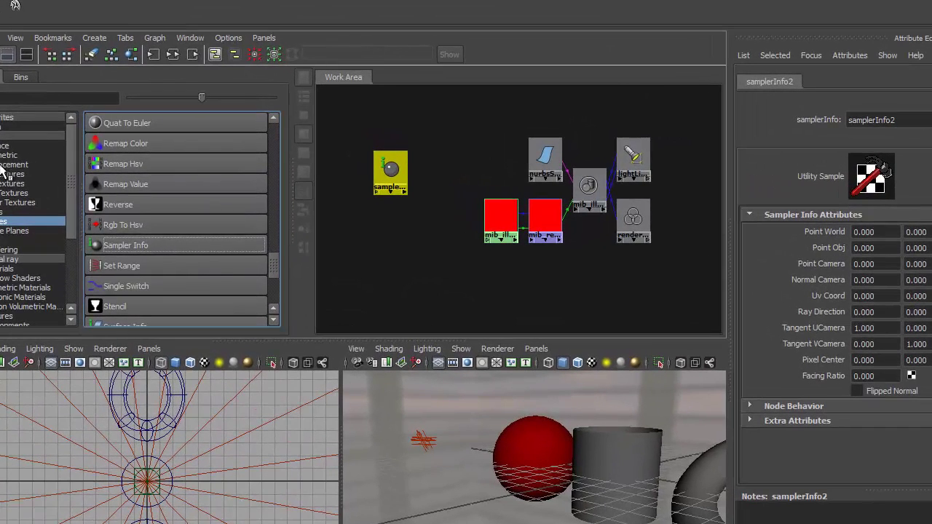
{"action": "left_click", "coordinate": [60, 162]}
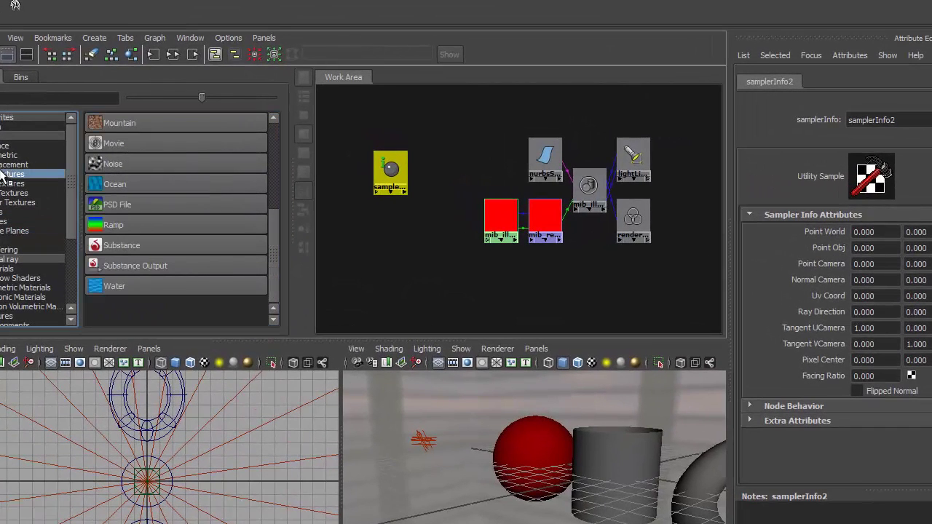
{"action": "left_click", "coordinate": [104, 226]}
Connect samplerInfo2's facingRatio to ramp3's uvCoord vCoord in the Connection Editor
{"action": "left_click_drag", "start_coordinate": [393, 167], "coordinate": [353, 151]}
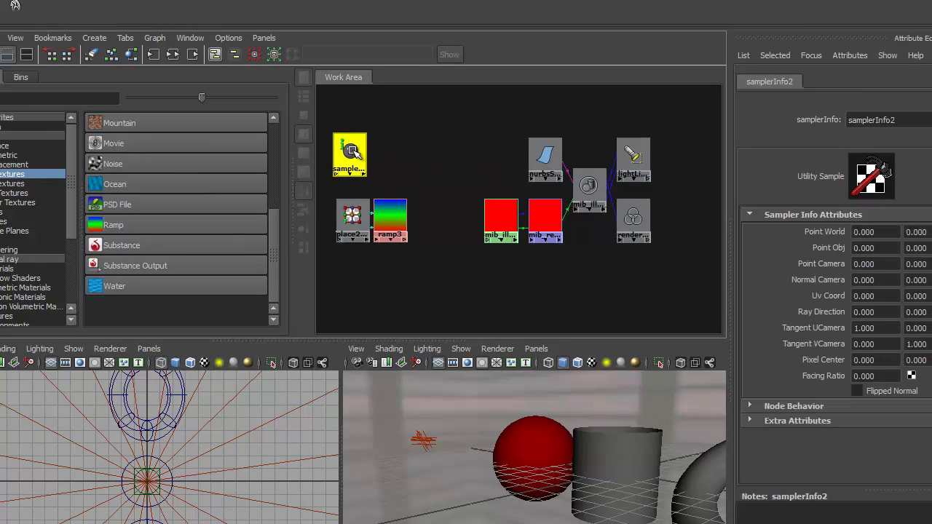
{"action": "middle_click_drag", "start_coordinate": [351, 151], "coordinate": [390, 217]}
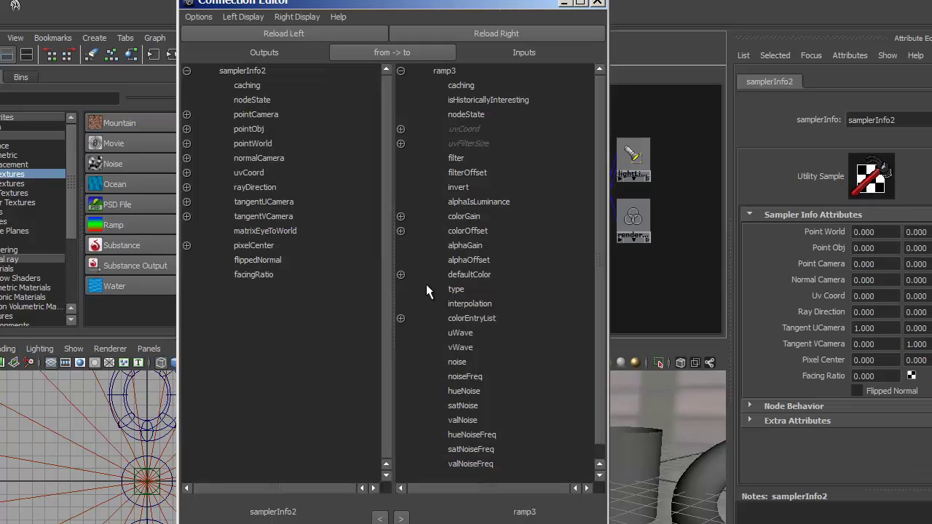
{"action": "left_click", "coordinate": [262, 274]}
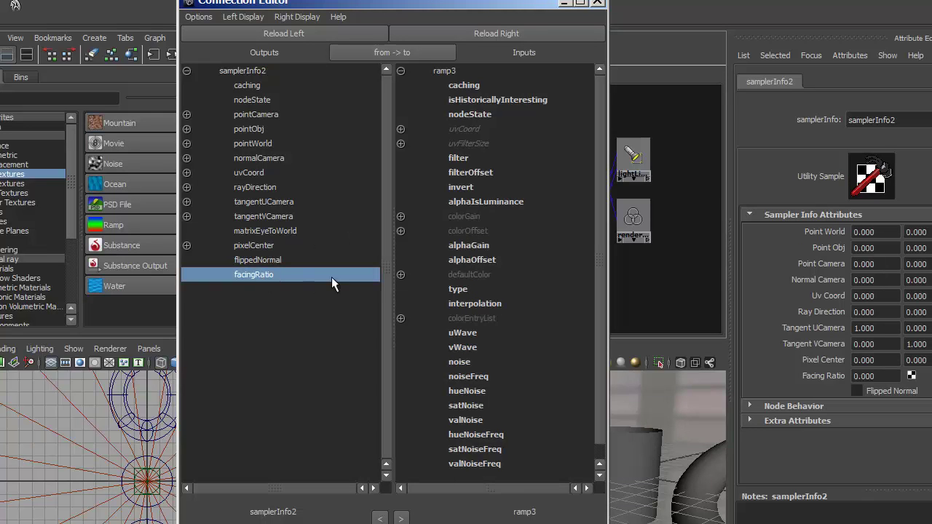
{"action": "left_click", "coordinate": [401, 129]}
{"action": "left_click", "coordinate": [477, 158]}
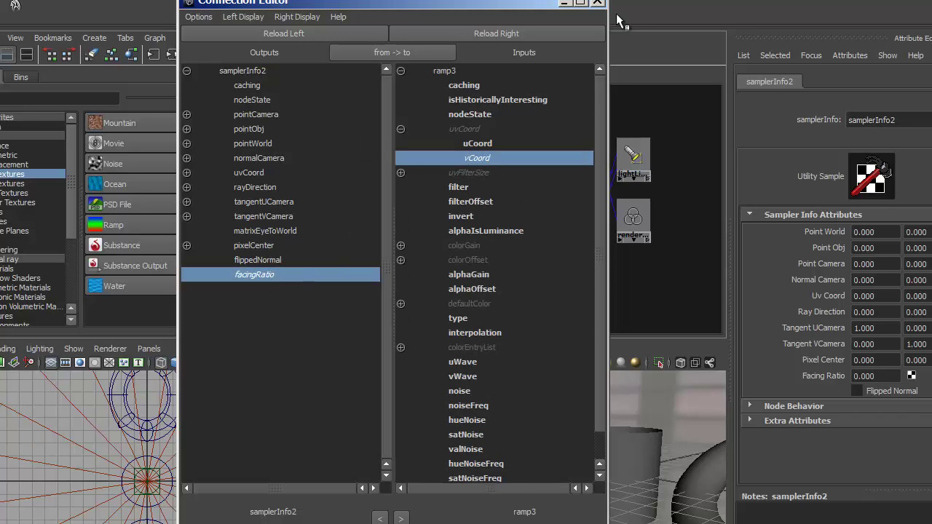
{"action": "left_click", "coordinate": [597, 4]}
{"action": "left_click", "coordinate": [395, 207]}
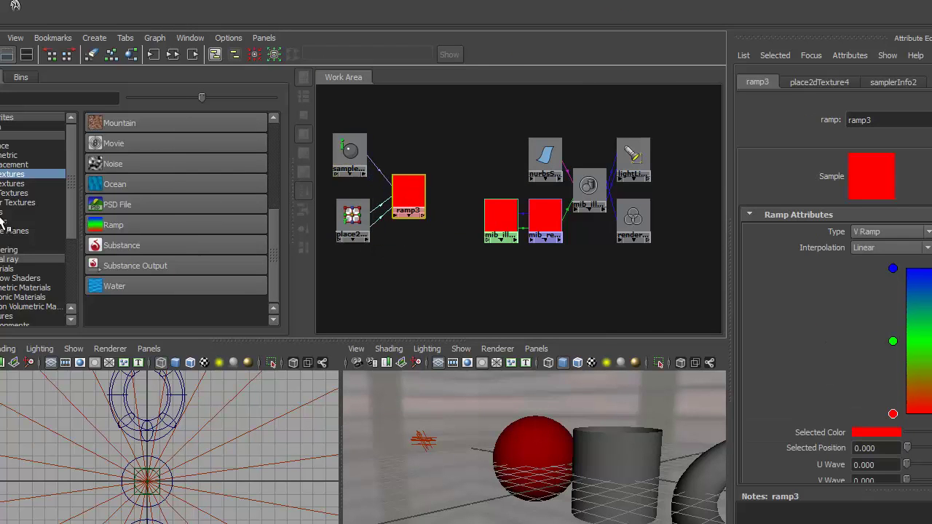
Add surfaceShader3 and connect ramp3 to its Out Color using the Default connection
{"action": "left_click", "coordinate": [8, 146]}
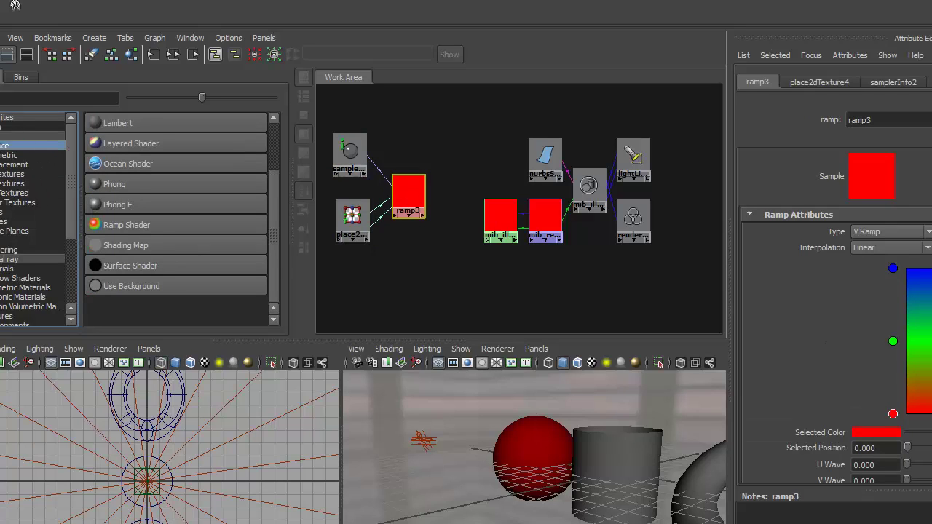
{"action": "left_click", "coordinate": [120, 266]}
{"action": "left_click_drag", "start_coordinate": [393, 312], "coordinate": [458, 149]}
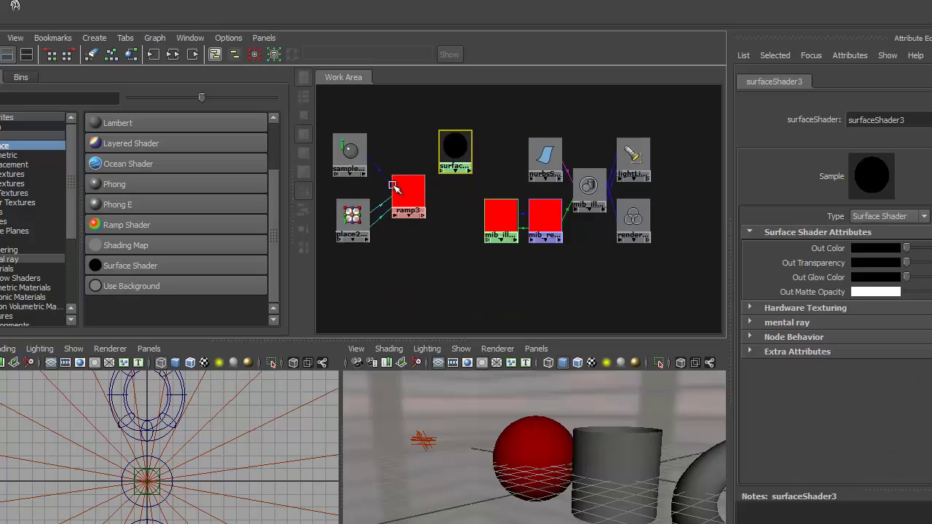
{"action": "middle_click_drag", "start_coordinate": [401, 196], "coordinate": [464, 154]}
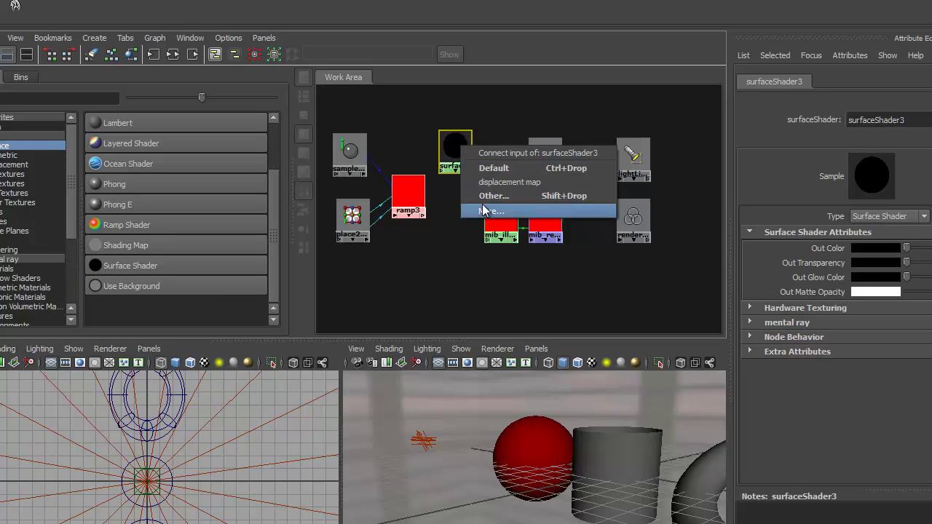
{"action": "left_click", "coordinate": [492, 169]}
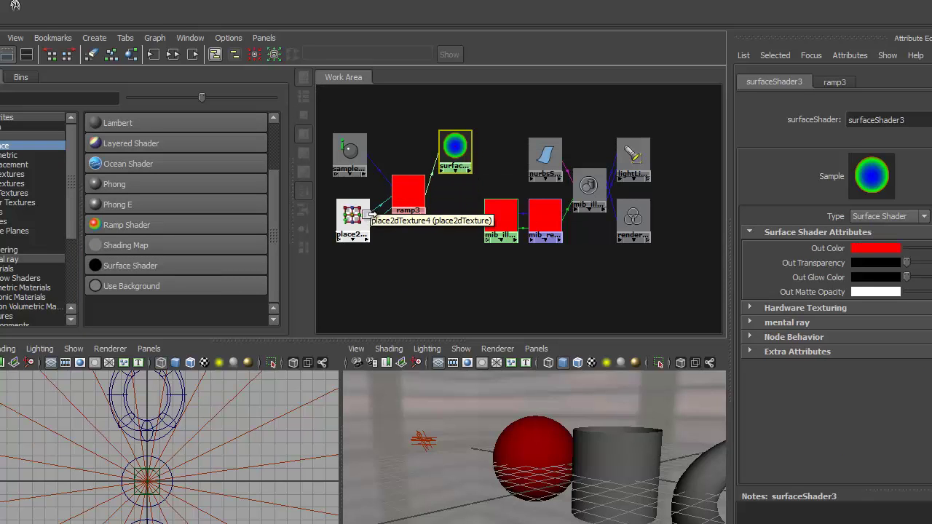
{"action": "scroll", "coordinate": [544, 215], "scroll_direction": "up", "scroll_amount": 1}
{"action": "scroll", "coordinate": [446, 198], "scroll_direction": "up", "scroll_amount": 2}
{"action": "scroll", "coordinate": [555, 260], "scroll_direction": "up", "scroll_amount": 2}
{"action": "middle_click_drag", "start_coordinate": [514, 235], "coordinate": [535, 227], "text": "alt"}
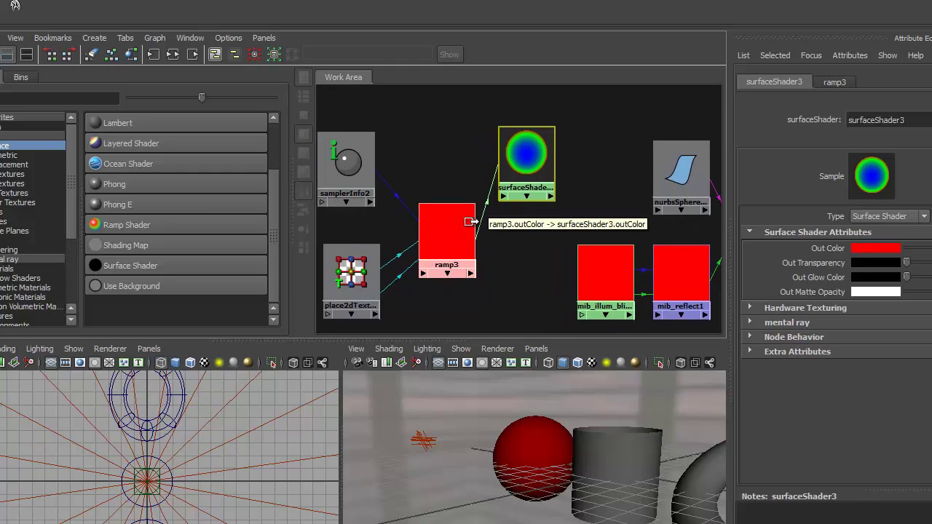
{"action": "left_click", "coordinate": [461, 232]}
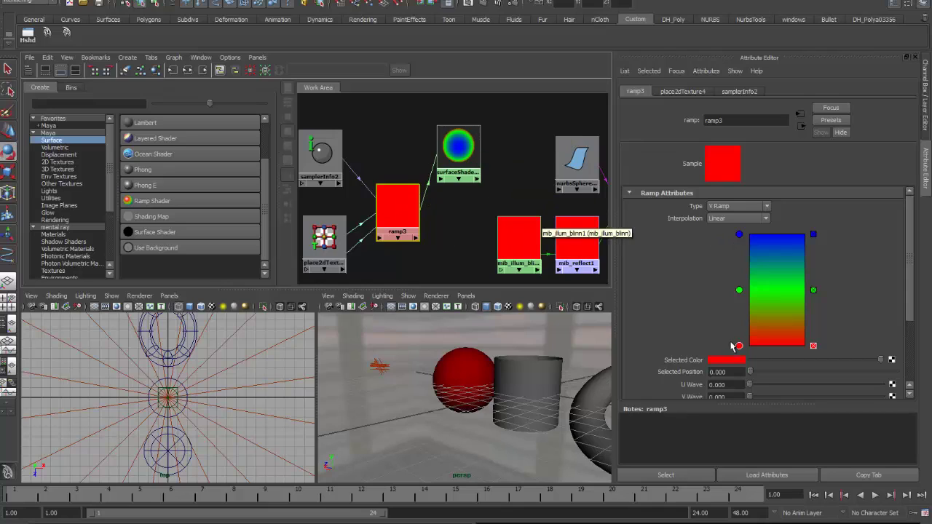
Set ramp3's bottom entry to light grey, delete the green middle entry, and make the top black
{"action": "left_click", "coordinate": [736, 360]}
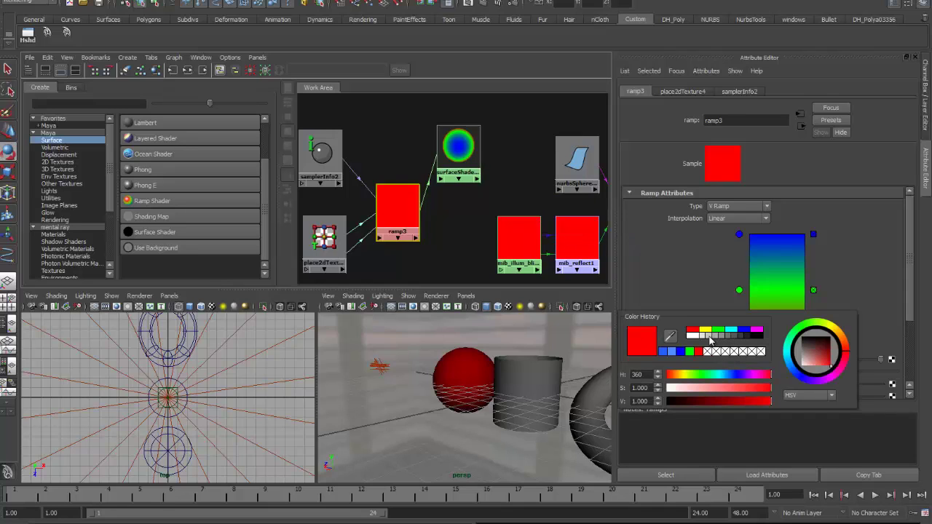
{"action": "left_click", "coordinate": [710, 336]}
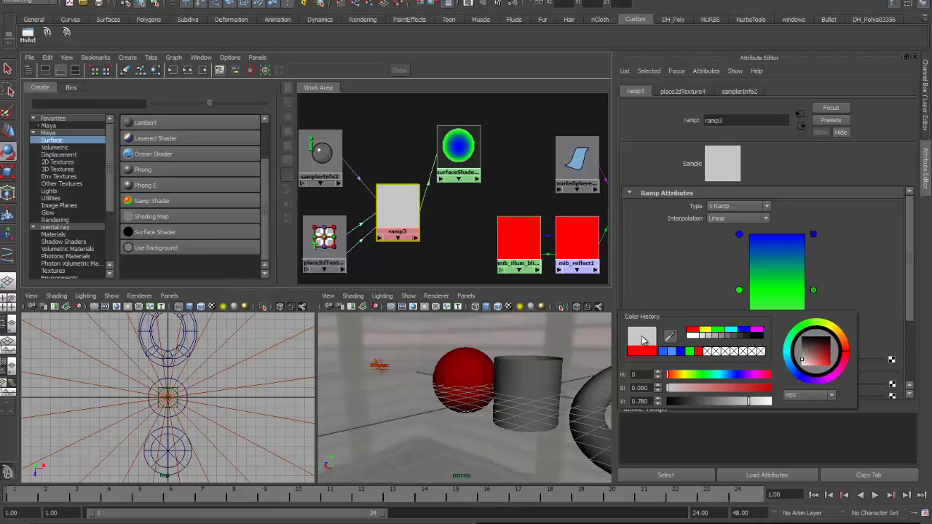
{"action": "left_click", "coordinate": [813, 291]}
{"action": "left_click", "coordinate": [739, 236]}
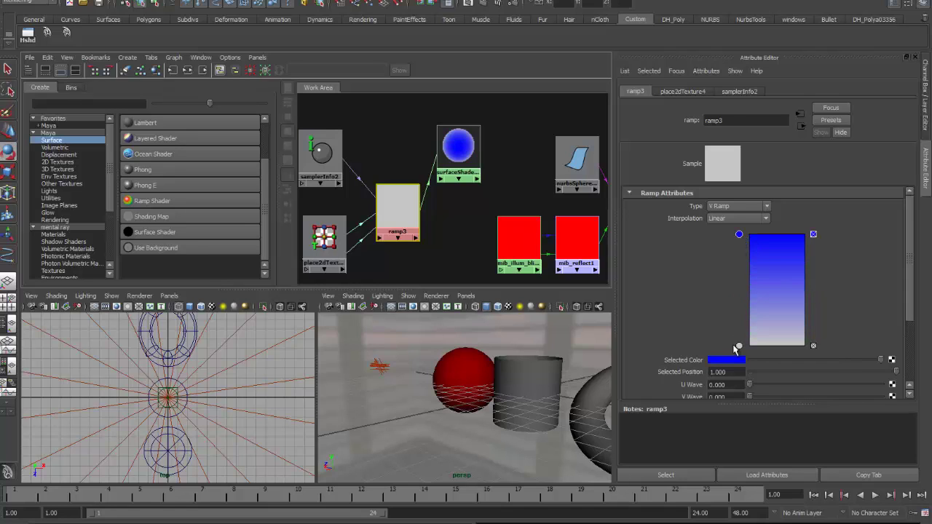
{"action": "left_click", "coordinate": [733, 360]}
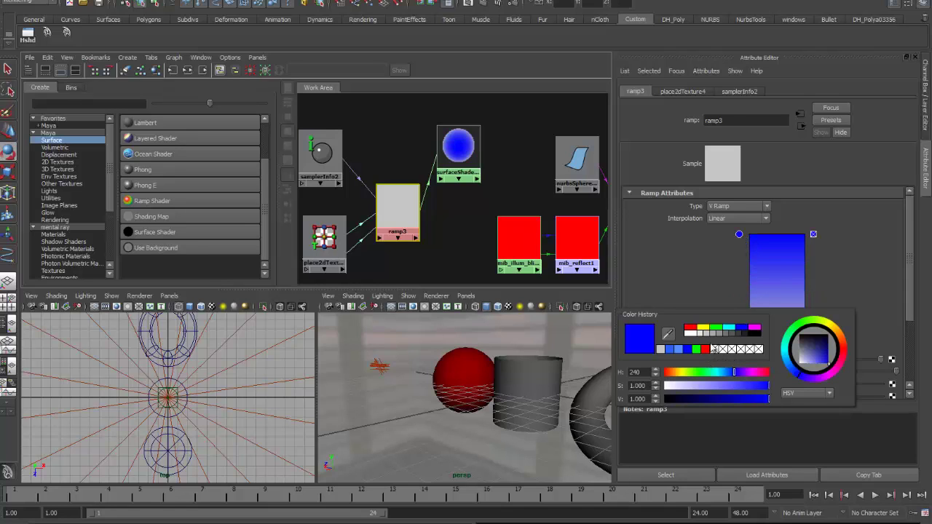
{"action": "left_click", "coordinate": [749, 335]}
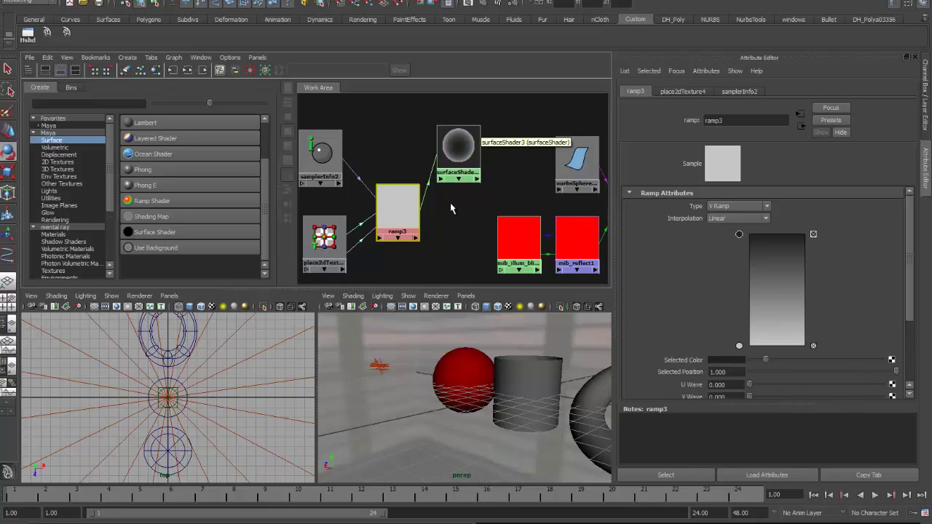
Delete surfaceShader3 and connect ramp3 to mib_reflect1's Reflect attribute
{"action": "left_click", "coordinate": [452, 153]}
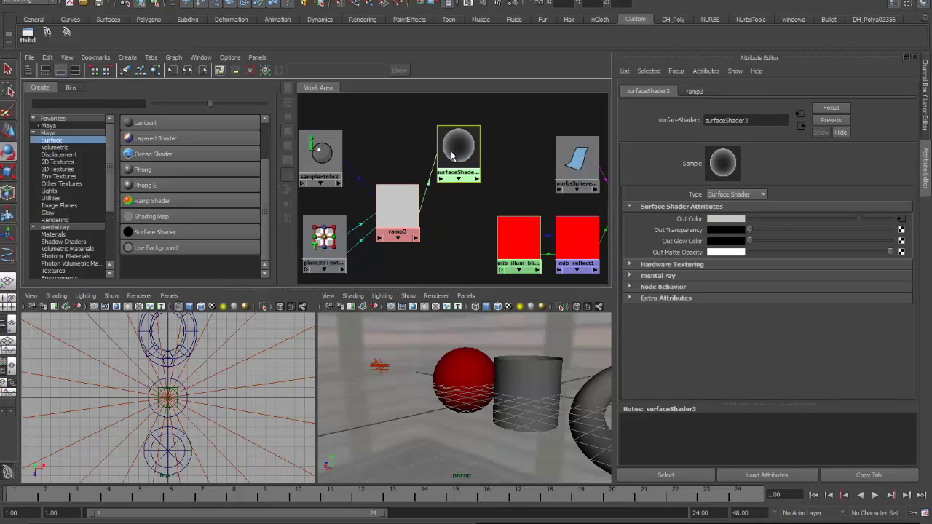
{"action": "key", "text": "Delete"}
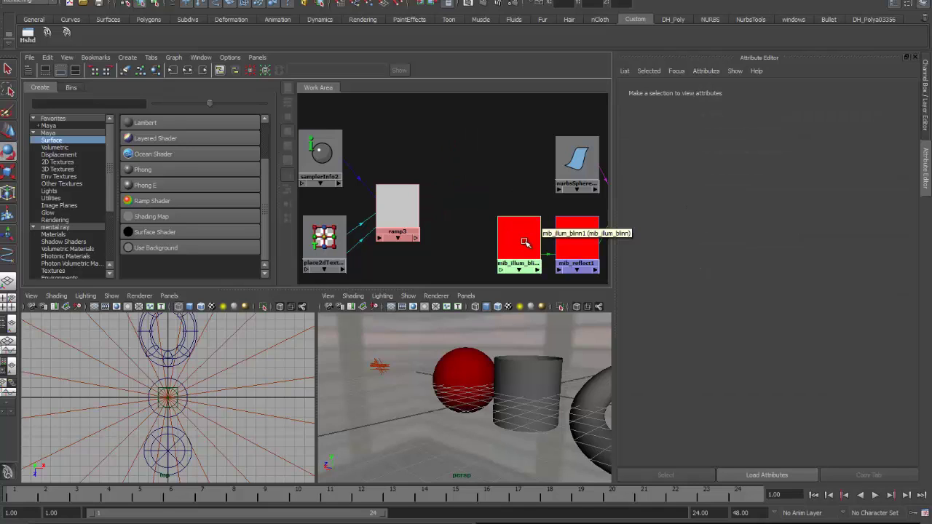
{"action": "left_click", "coordinate": [566, 242]}
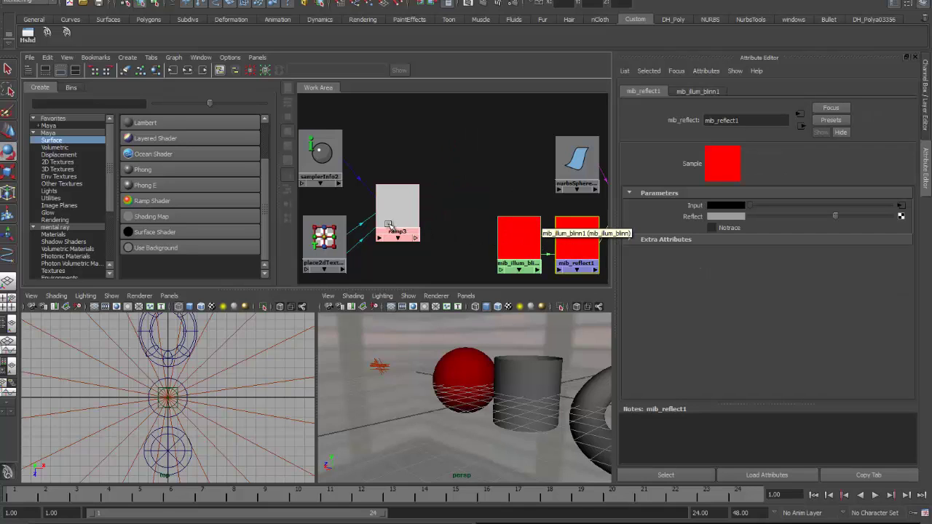
{"action": "middle_click_drag", "start_coordinate": [396, 214], "coordinate": [680, 216]}
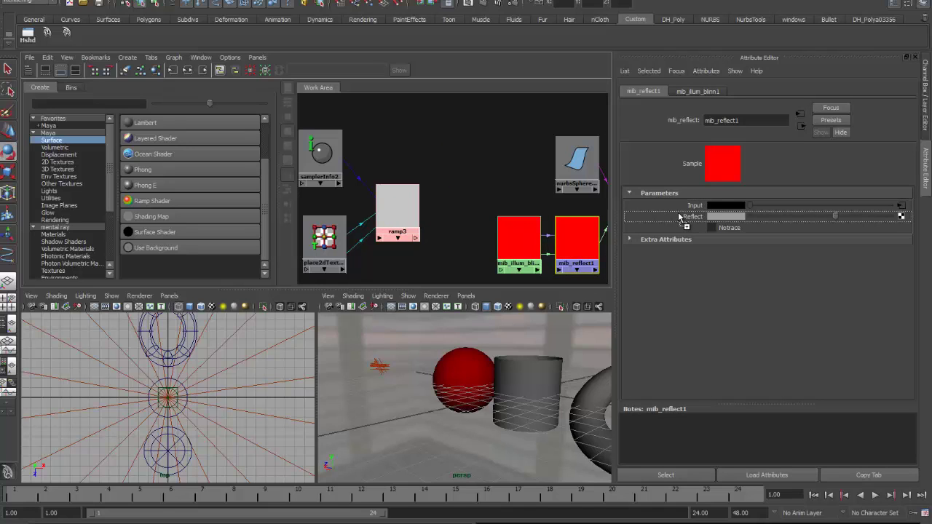
{"action": "middle_click_drag", "start_coordinate": [680, 216], "coordinate": [681, 216]}
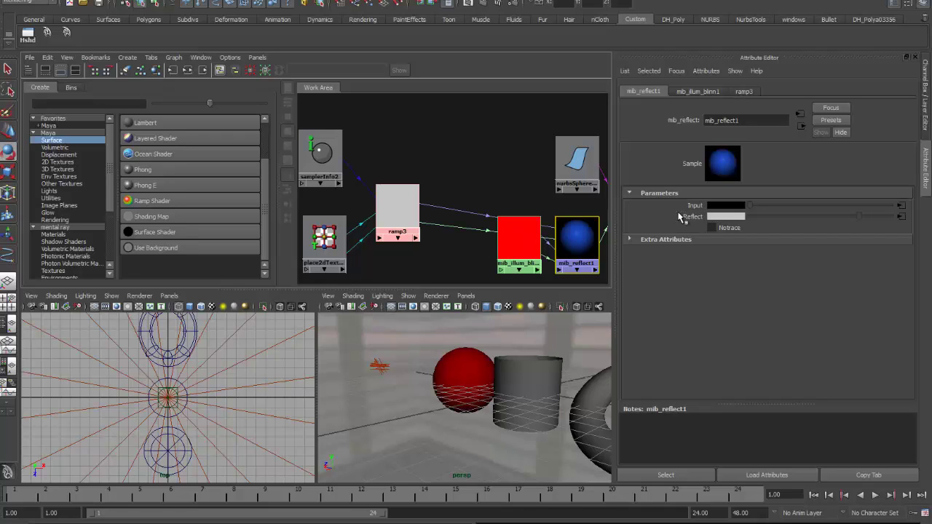
{"action": "left_click_drag", "start_coordinate": [521, 251], "coordinate": [483, 261]}
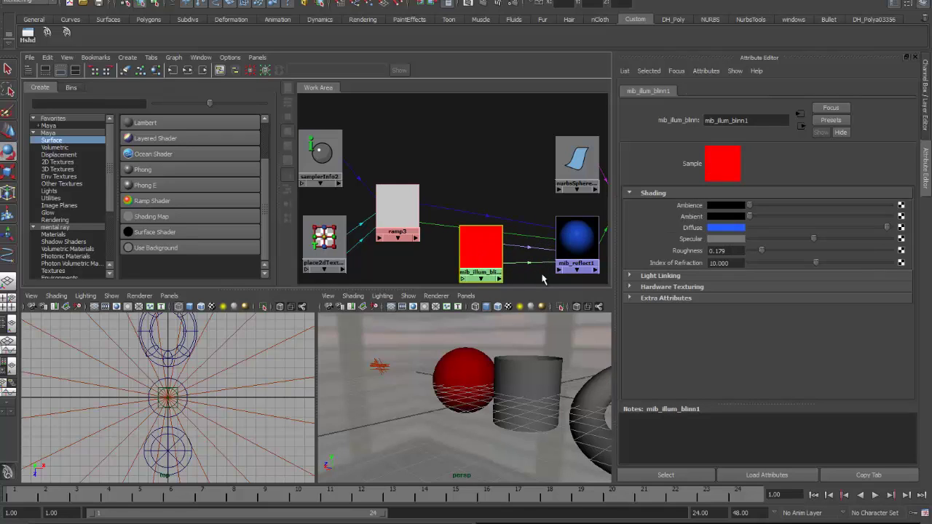
Render the current frame from the persp camera, then orbit the camera around the sphere
{"action": "left_click", "coordinate": [483, 4]}
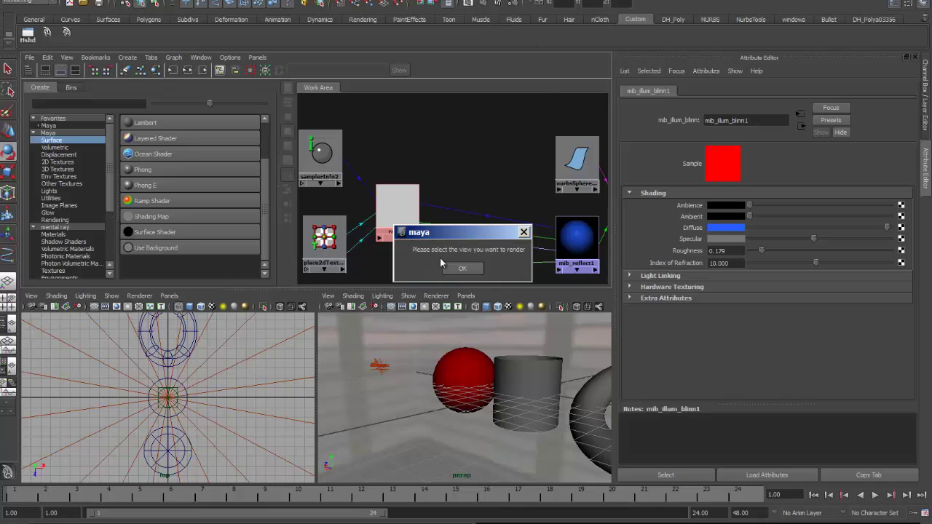
{"action": "left_click", "coordinate": [462, 268]}
{"action": "left_click", "coordinate": [421, 336]}
{"action": "left_click", "coordinate": [492, 5]}
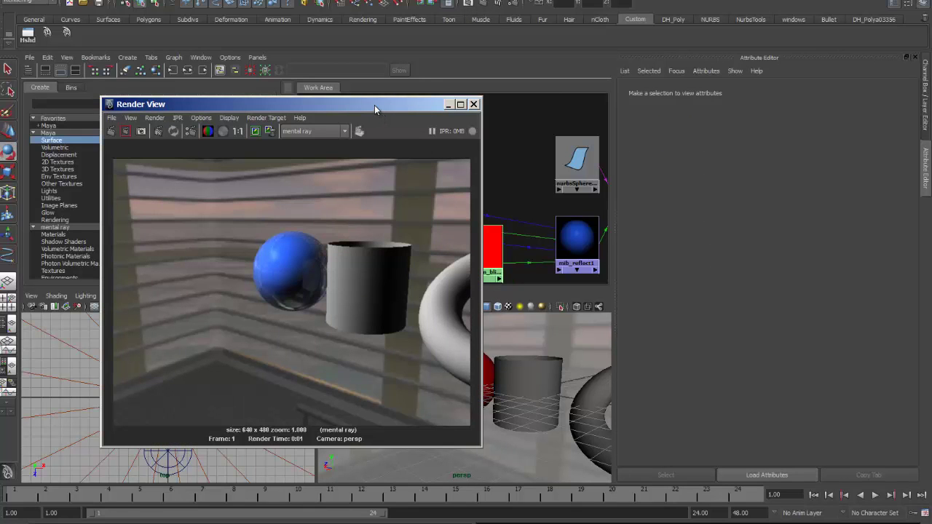
{"action": "left_click_drag", "start_coordinate": [374, 105], "coordinate": [337, 42]}
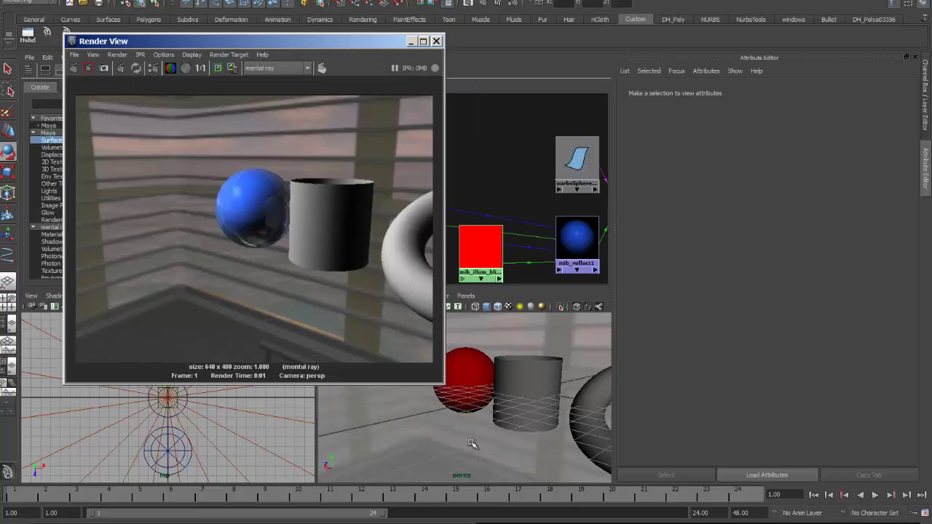
{"action": "left_click_drag", "start_coordinate": [475, 443], "coordinate": [518, 419], "text": "alt"}
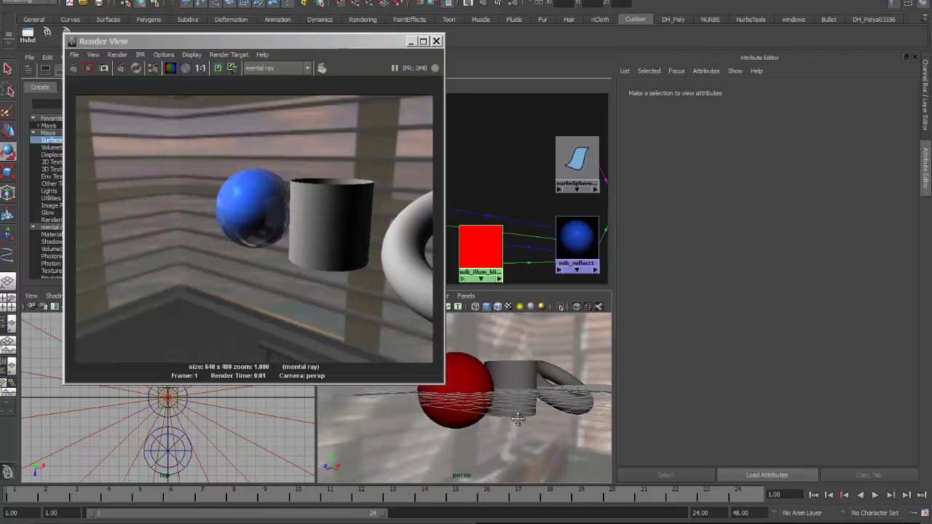
{"action": "right_click_drag", "start_coordinate": [518, 419], "coordinate": [558, 424], "text": "alt"}
{"action": "mouse_move", "coordinate": [557, 424]}
{"action": "left_mouse_down", "text": "alt"}
{"action": "mouse_move", "coordinate": [559, 410]}
{"action": "mouse_move", "coordinate": [553, 429]}
{"action": "left_mouse_up", "text": "alt"}
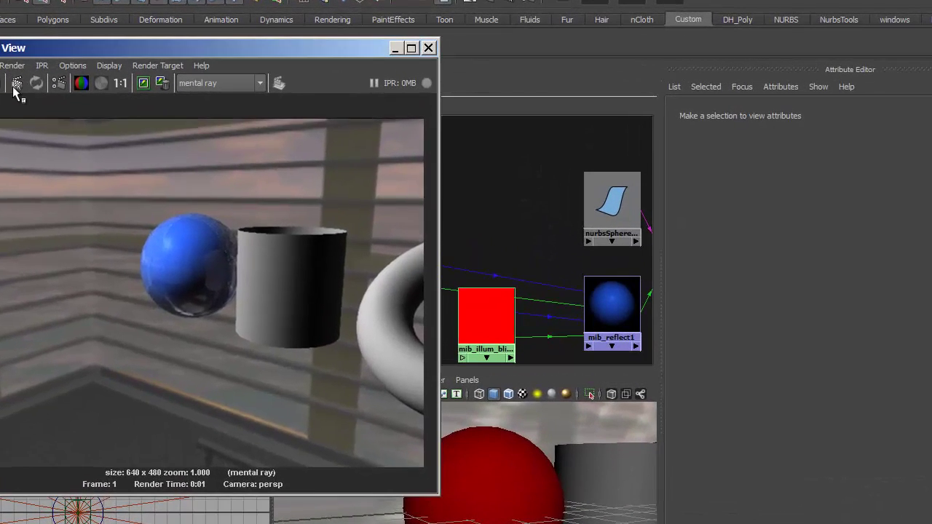
Start an IPR render with a tuning region drawn around the sphere
{"action": "left_click", "coordinate": [61, 77]}
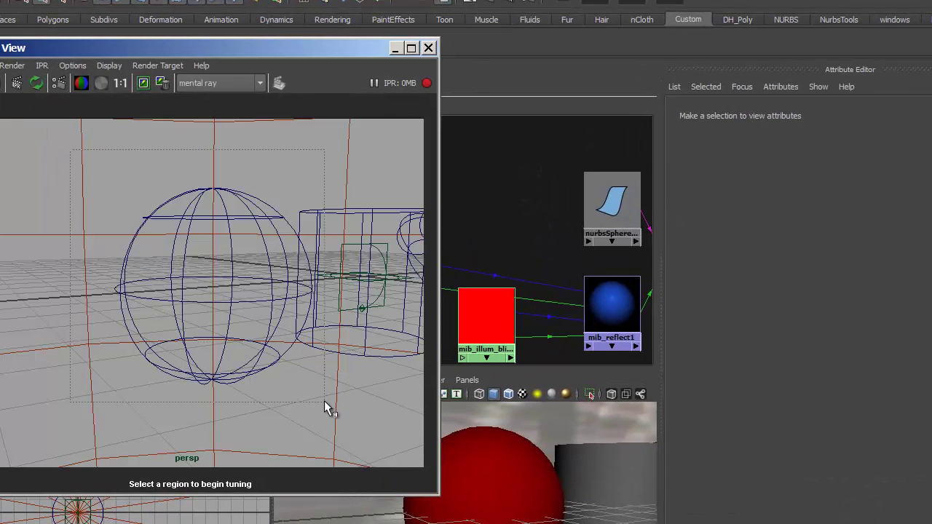
{"action": "left_click_drag", "start_coordinate": [70, 150], "coordinate": [325, 403]}
{"action": "left_click_drag", "start_coordinate": [303, 49], "coordinate": [159, 82]}
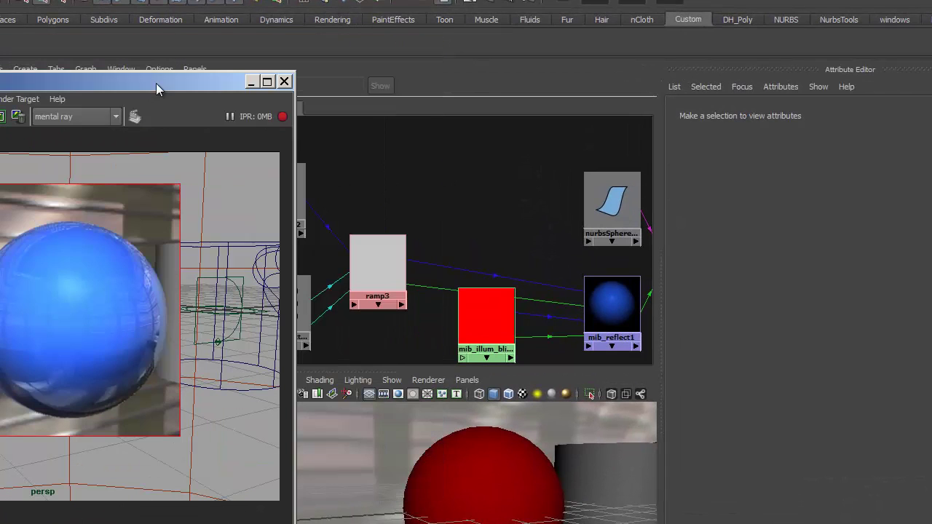
Give ramp3 Exponential Down interpolation, a white bottom colour, and its dark stop at 0.88
{"action": "left_click", "coordinate": [367, 251]}
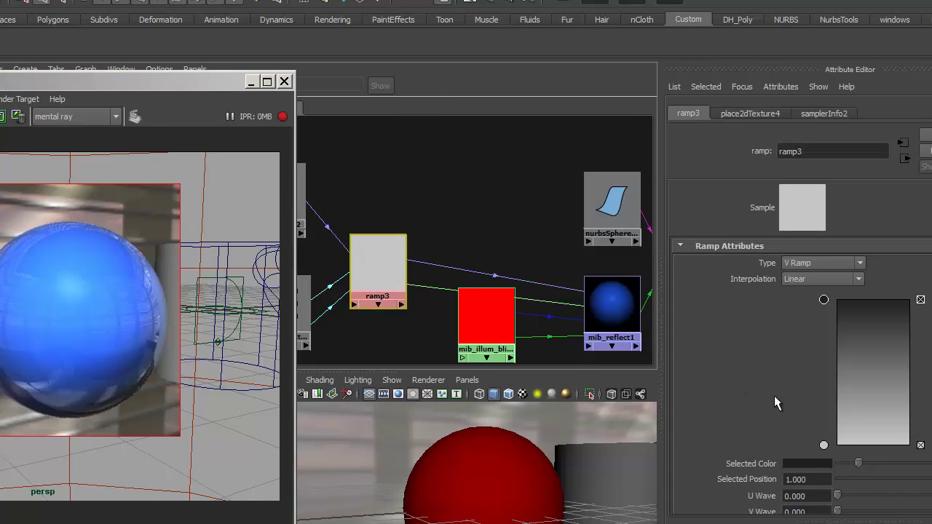
{"action": "left_click", "coordinate": [817, 279]}
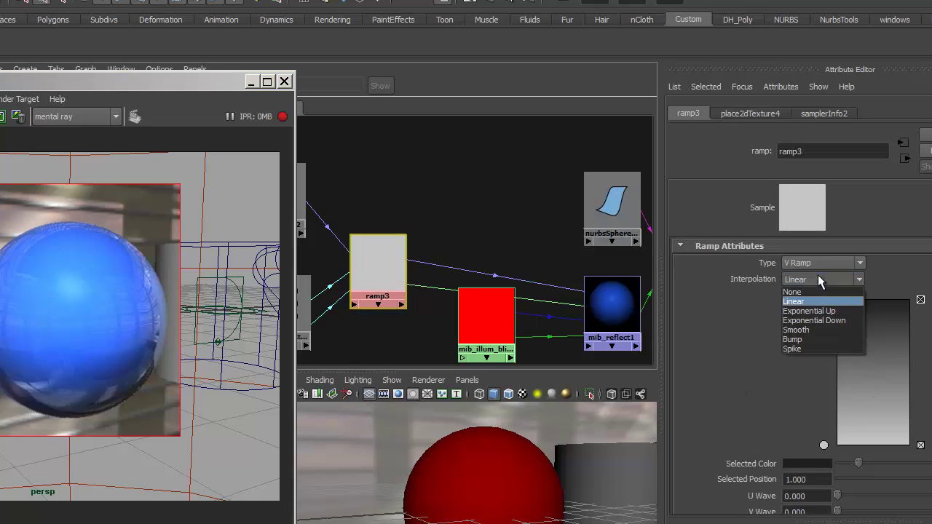
{"action": "left_click", "coordinate": [821, 321]}
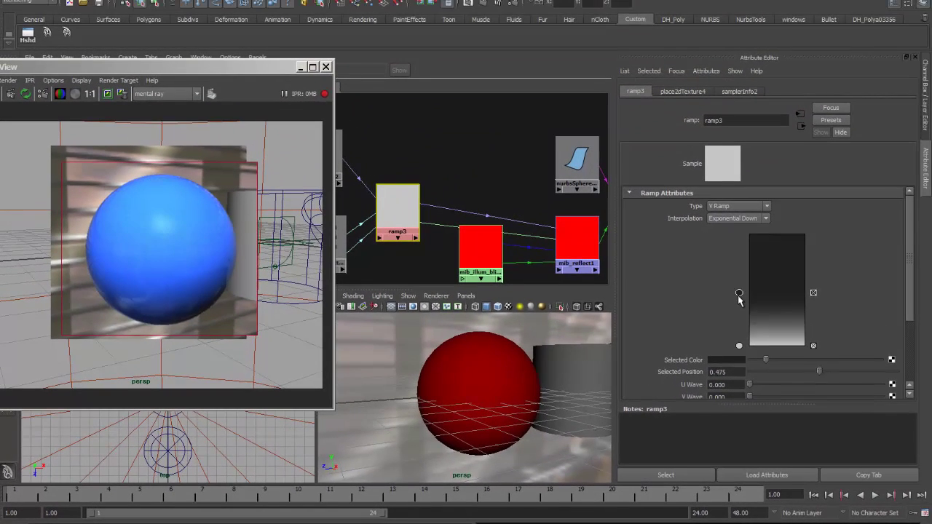
{"action": "left_click_drag", "start_coordinate": [738, 296], "coordinate": [738, 305]}
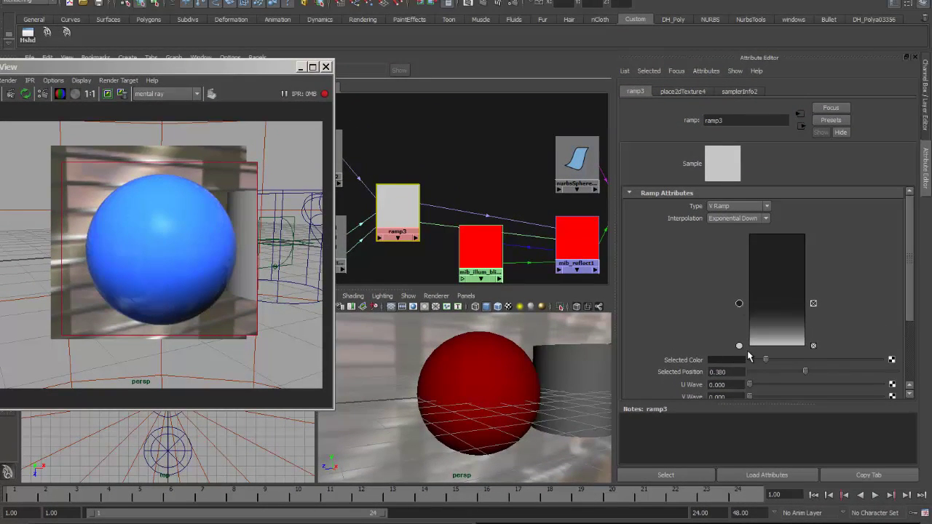
{"action": "left_click", "coordinate": [739, 347]}
{"action": "left_click_drag", "start_coordinate": [855, 363], "coordinate": [902, 364]}
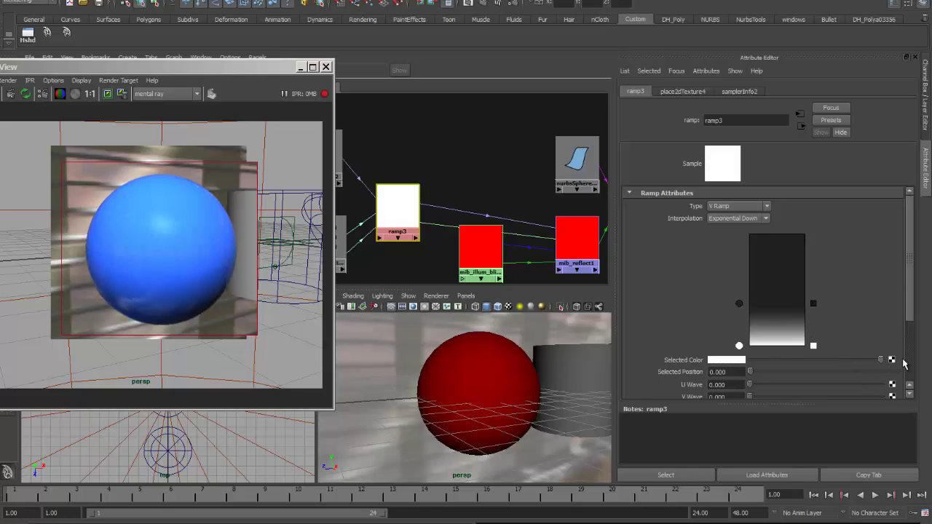
{"action": "left_click_drag", "start_coordinate": [739, 307], "coordinate": [737, 275]}
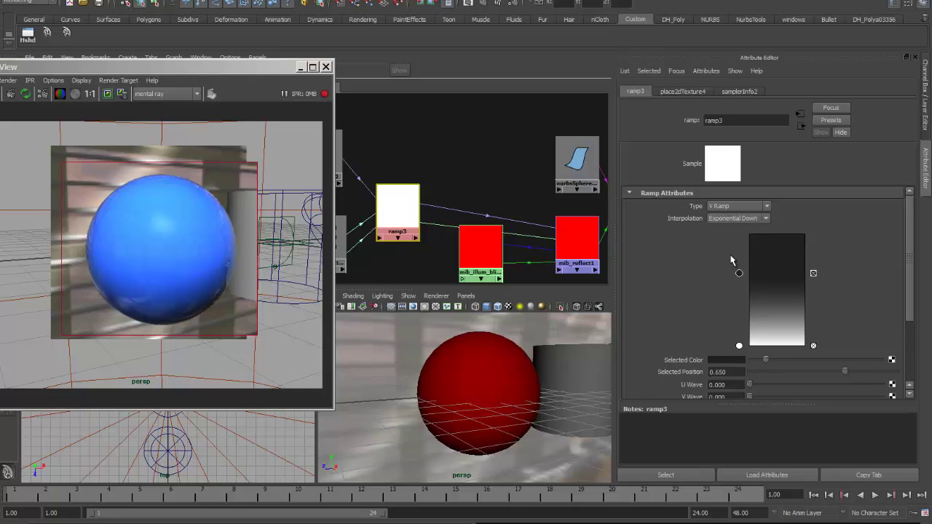
{"action": "left_click_drag", "start_coordinate": [740, 273], "coordinate": [738, 247]}
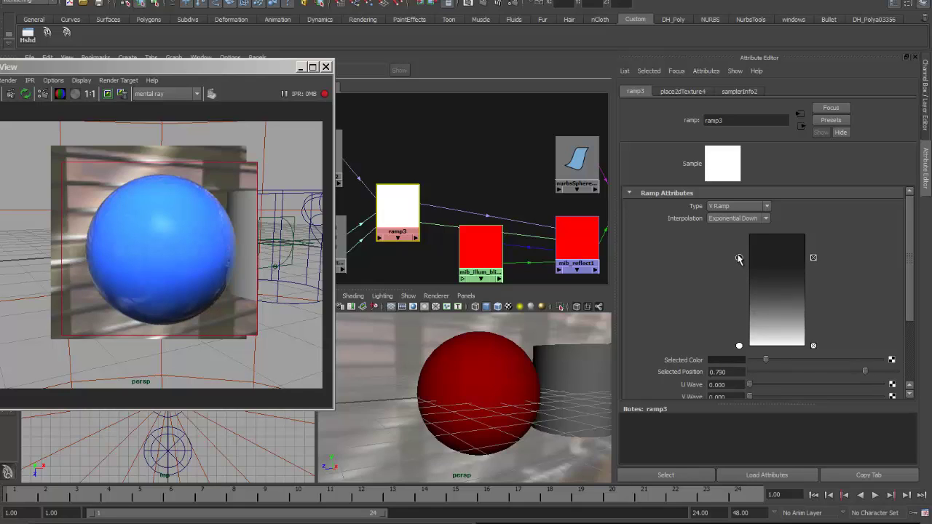